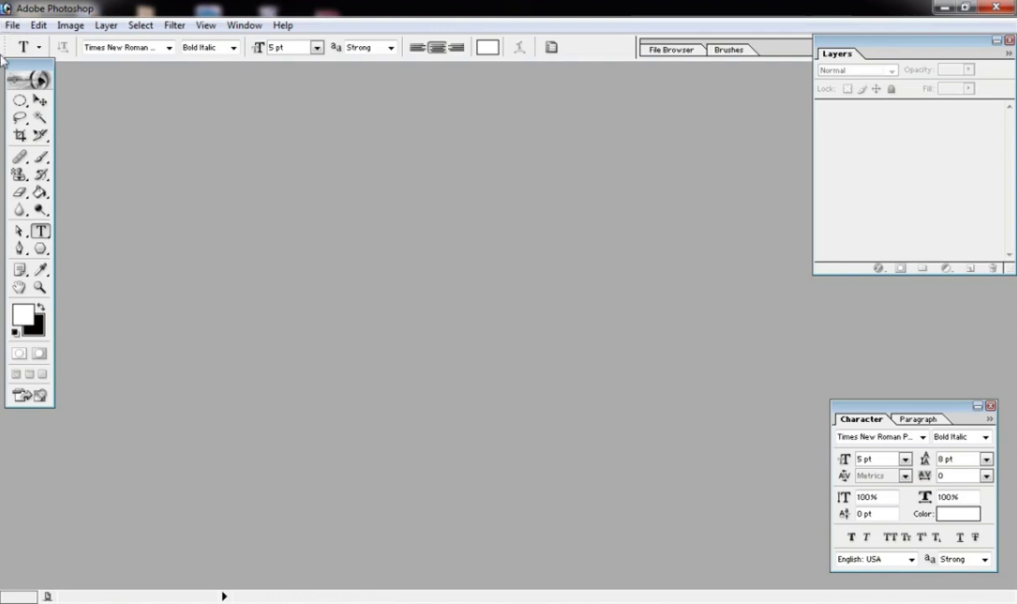
Start a new document and name it name_Water_mark.
click(12, 28)
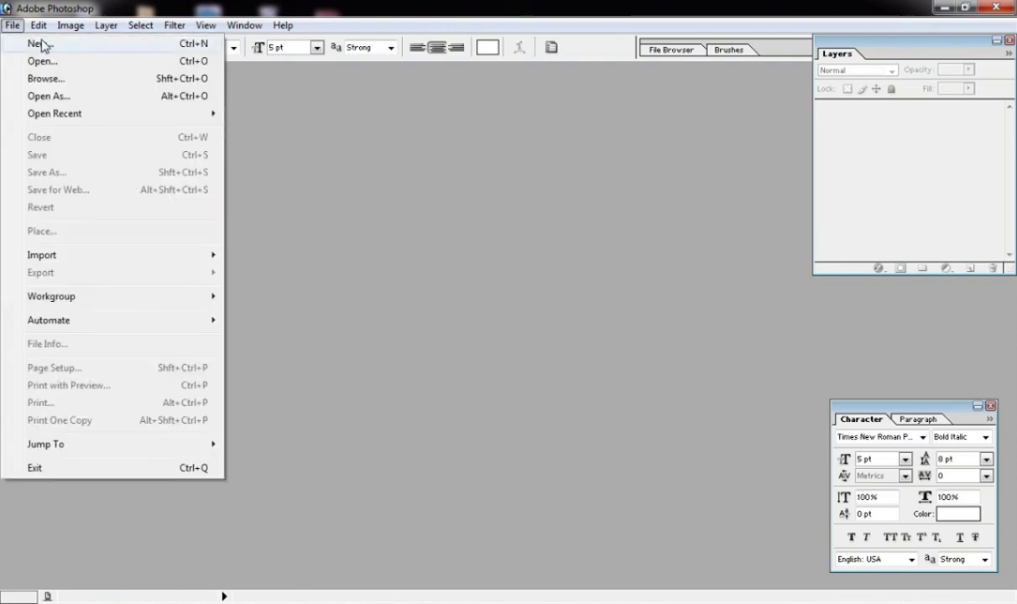
click(42, 45)
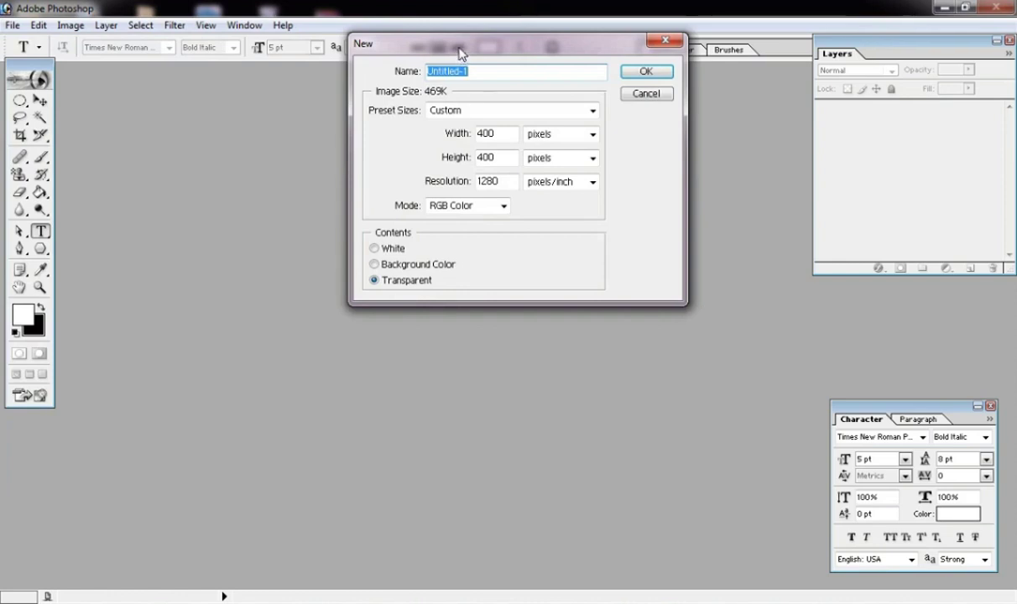
drag(458, 55, 413, 106)
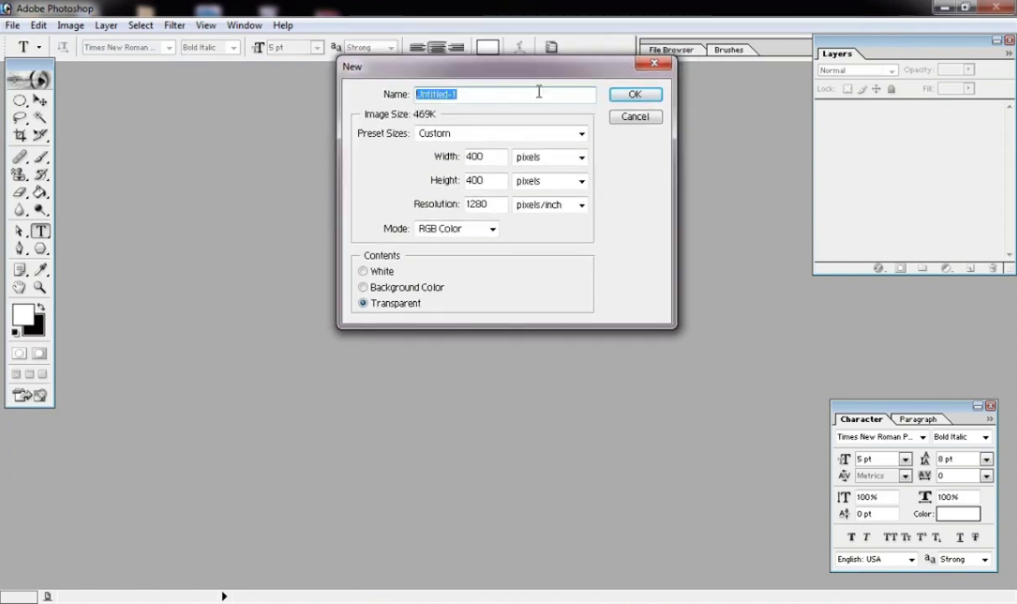
text(nam)
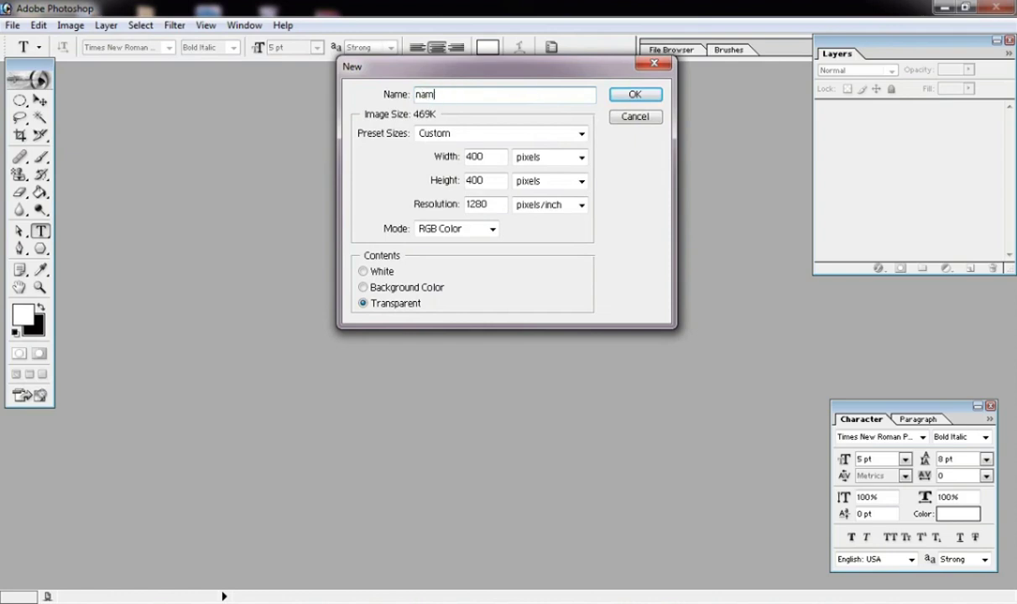
text(e-Water_mark)
key(BackSpace)
text(_)
drag(507, 69, 467, 43)
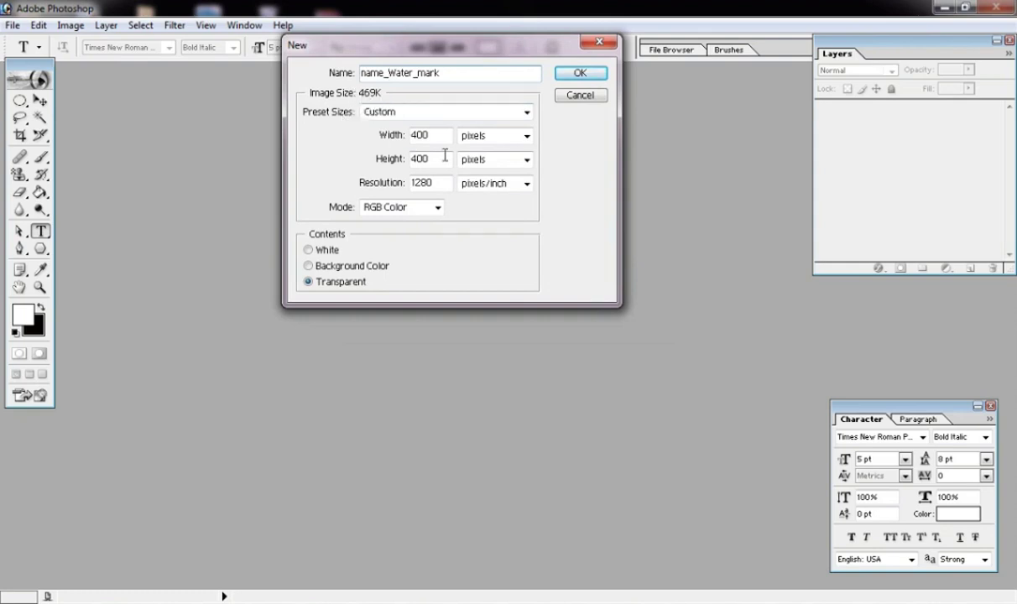
Create the document at 400 by 400 pixels, 1280 pixels/inch, RGB Color with transparent contents, and center its window in the workspace.
drag(436, 135, 389, 134)
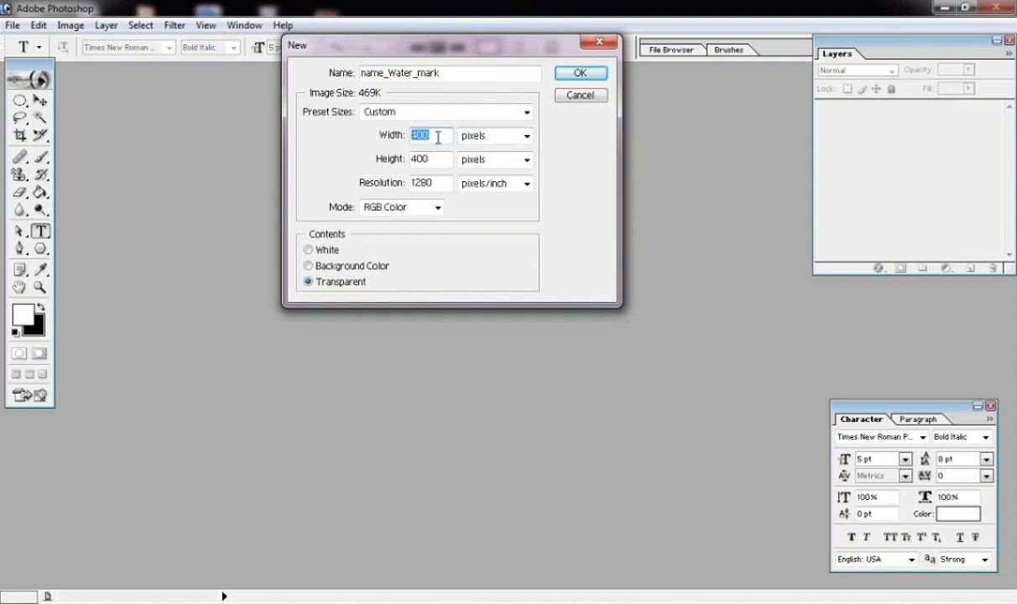
click(424, 136)
drag(482, 50, 479, 32)
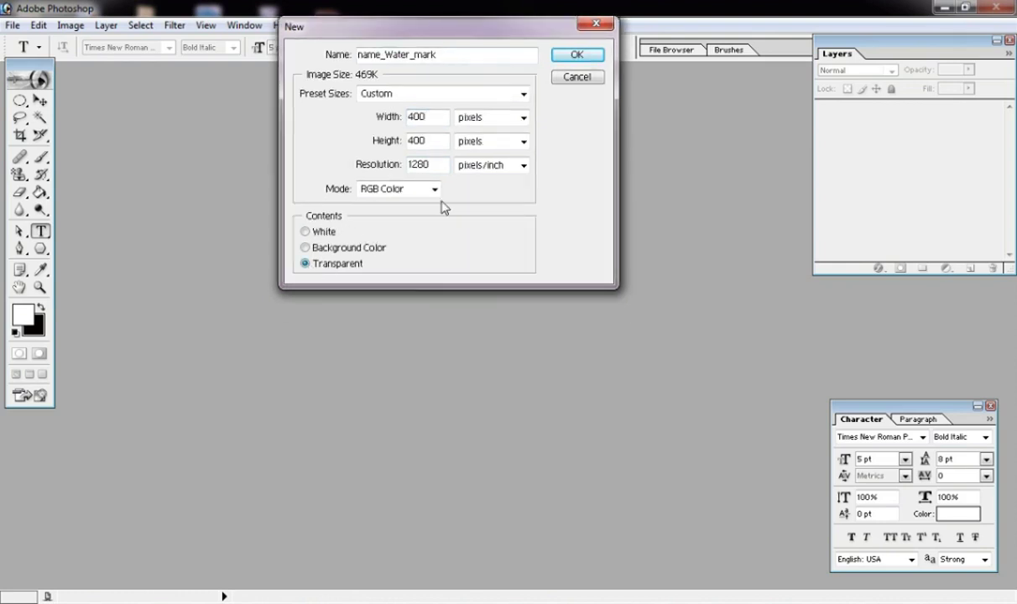
click(577, 56)
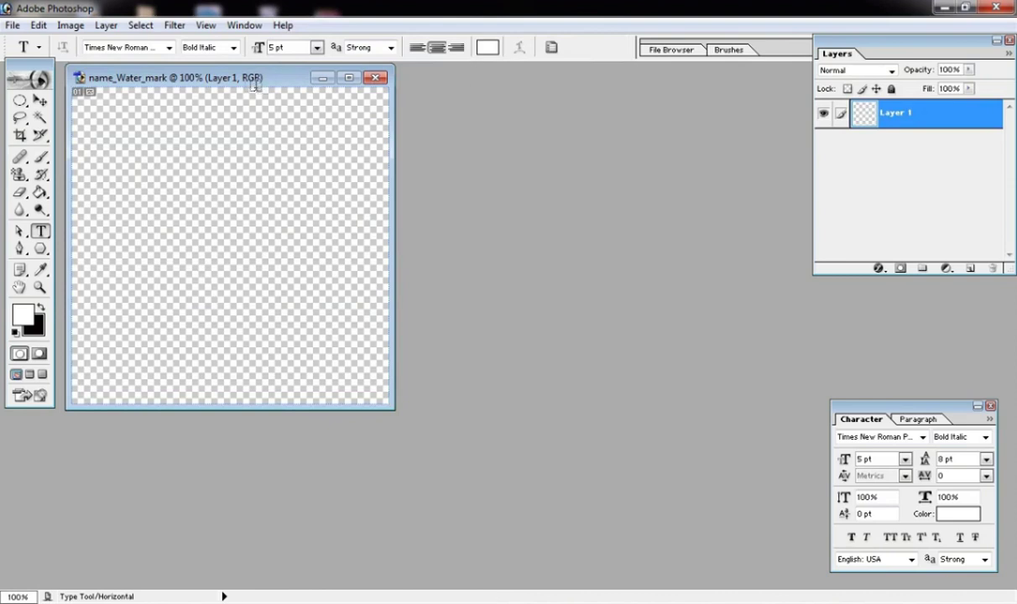
drag(257, 81, 490, 84)
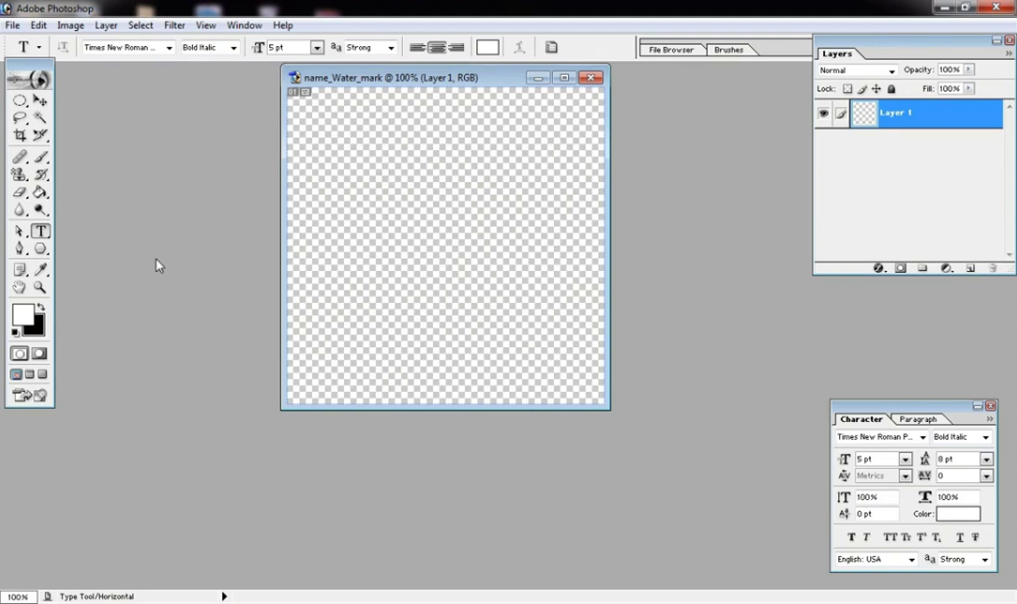
Add the horizontal text Technical across the upper part of the canvas in 5 pt Times New Roman Bold Italic.
click(40, 234)
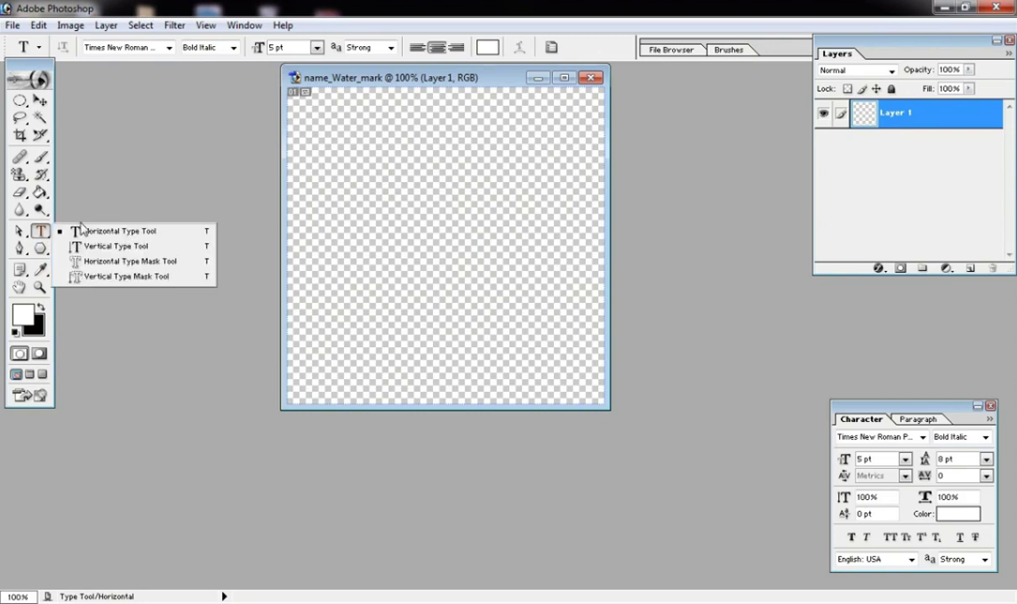
click(142, 235)
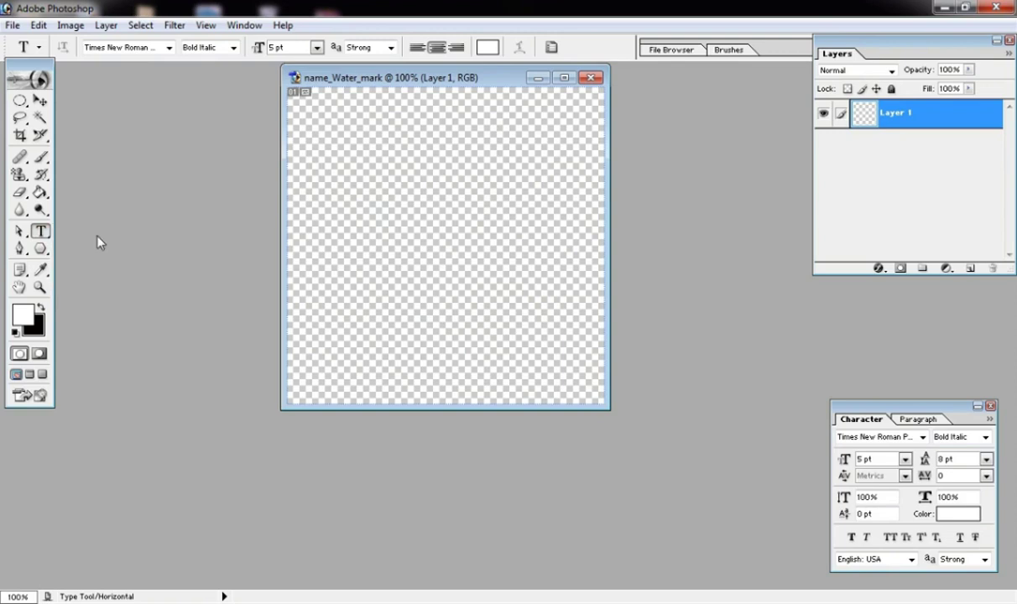
click(311, 166)
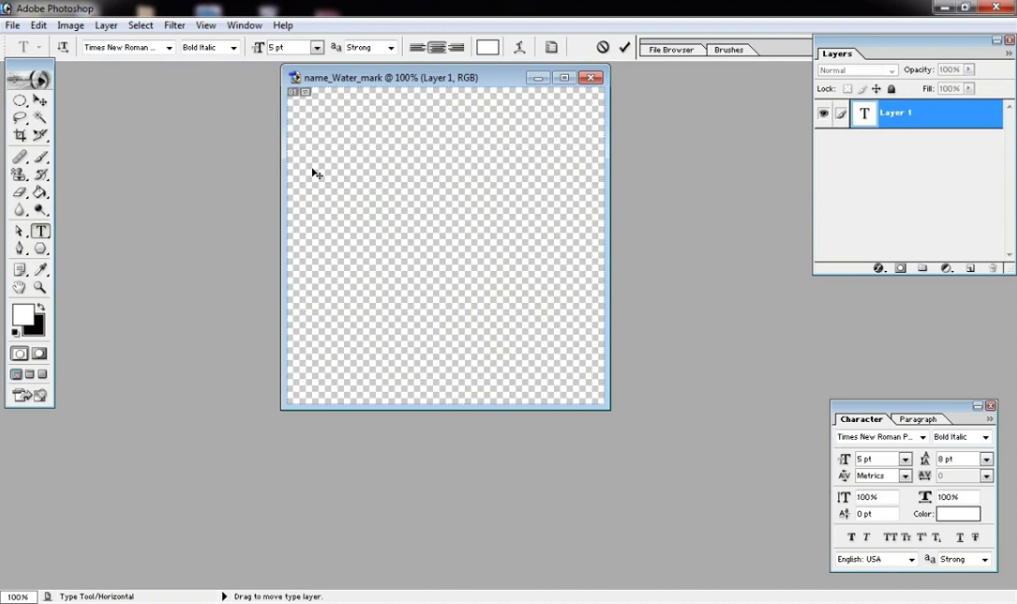
text(T)
drag(588, 143, 326, 161)
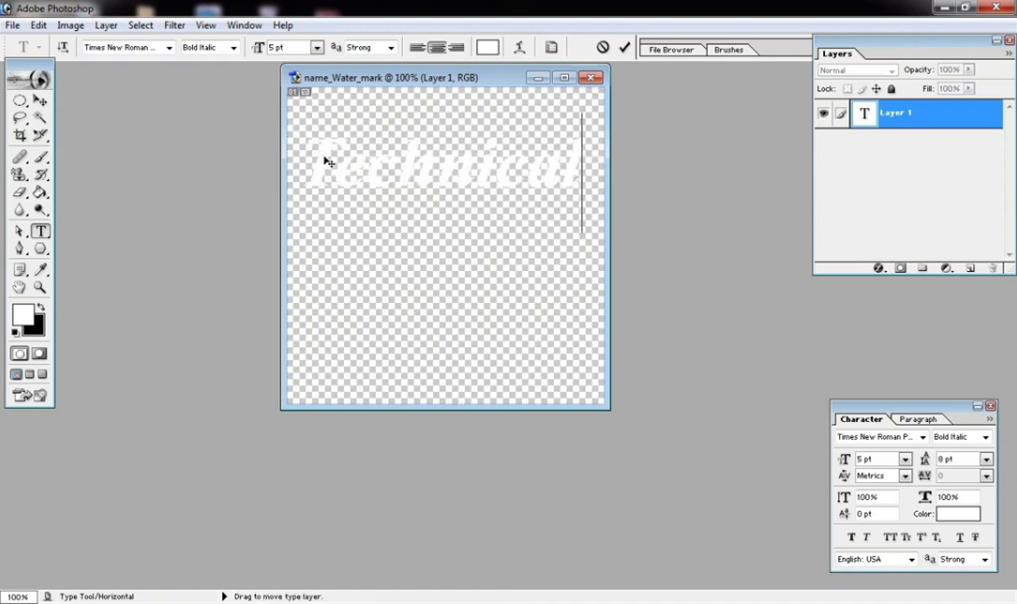
Set the color of the Technical text to black (000000), move it down to mid-canvas and commit it.
drag(584, 163, 282, 161)
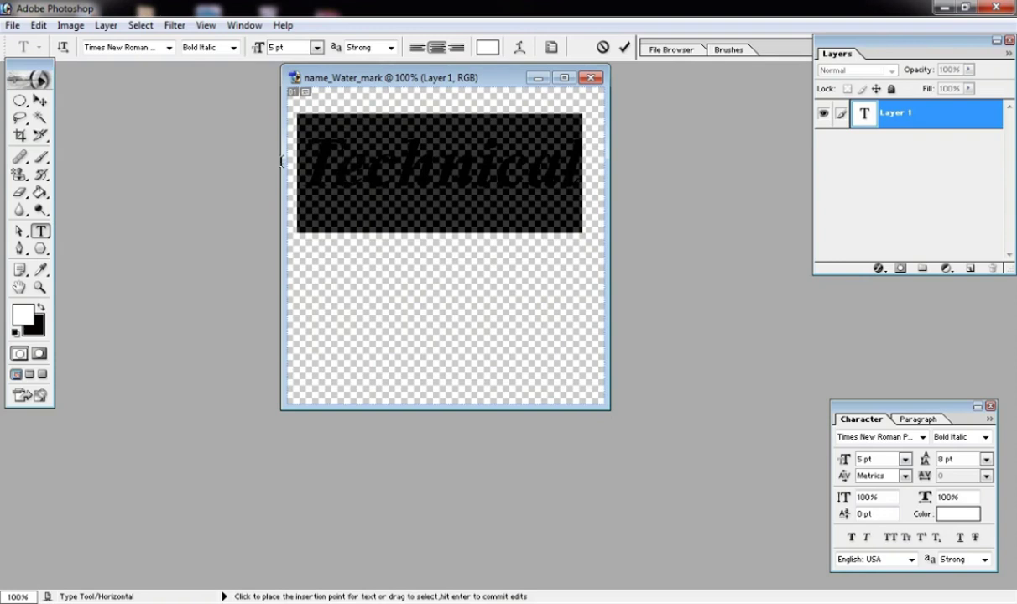
click(586, 162)
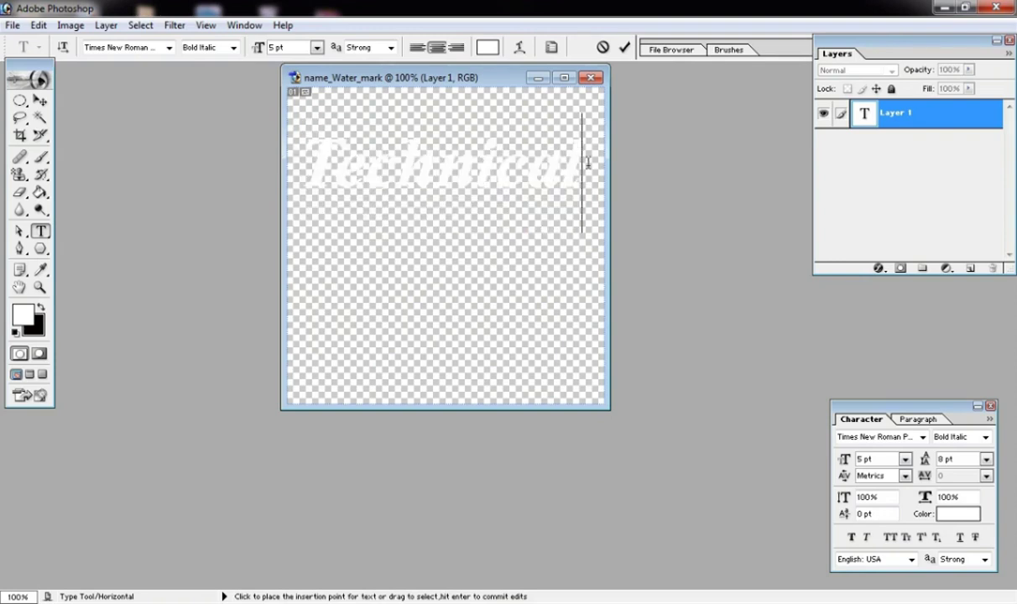
drag(586, 162, 296, 161)
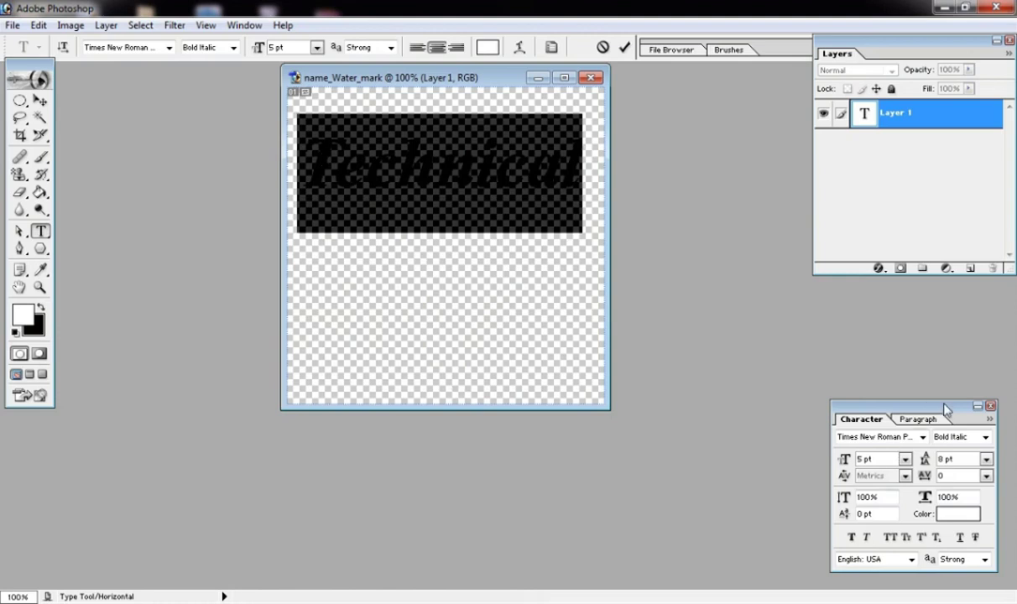
drag(946, 410, 946, 411)
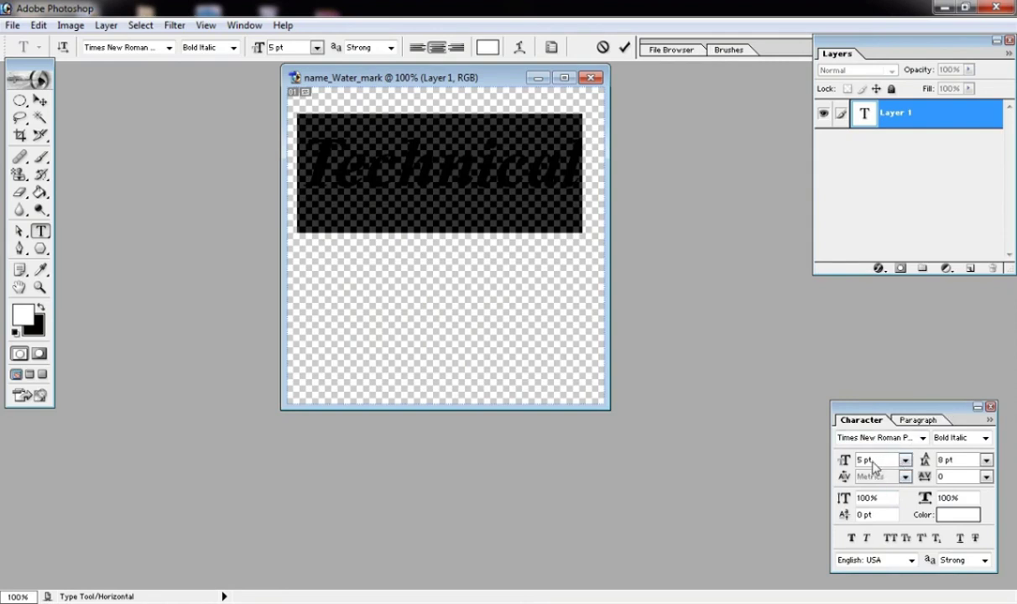
click(964, 514)
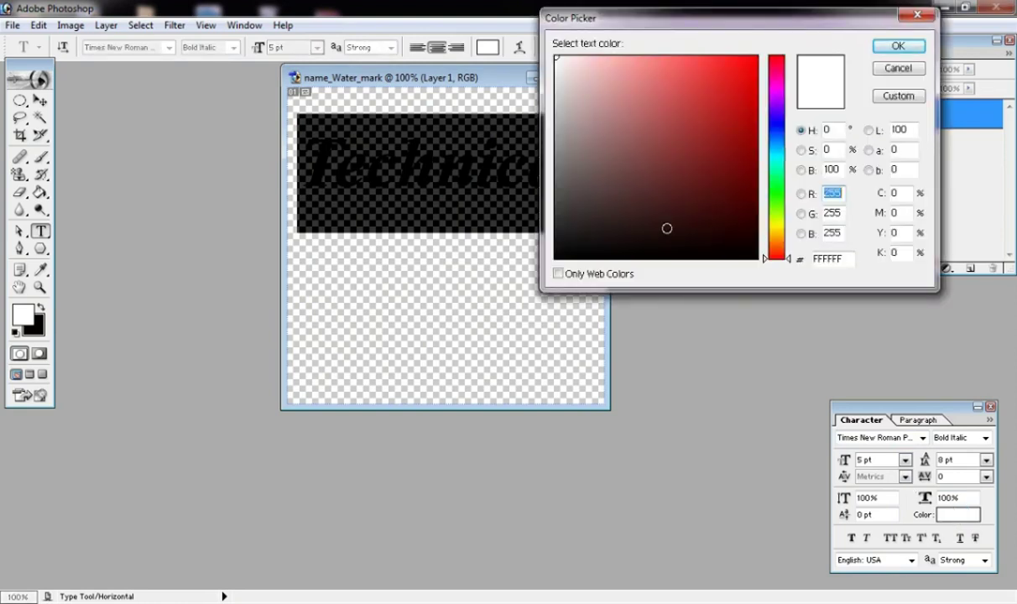
click(736, 243)
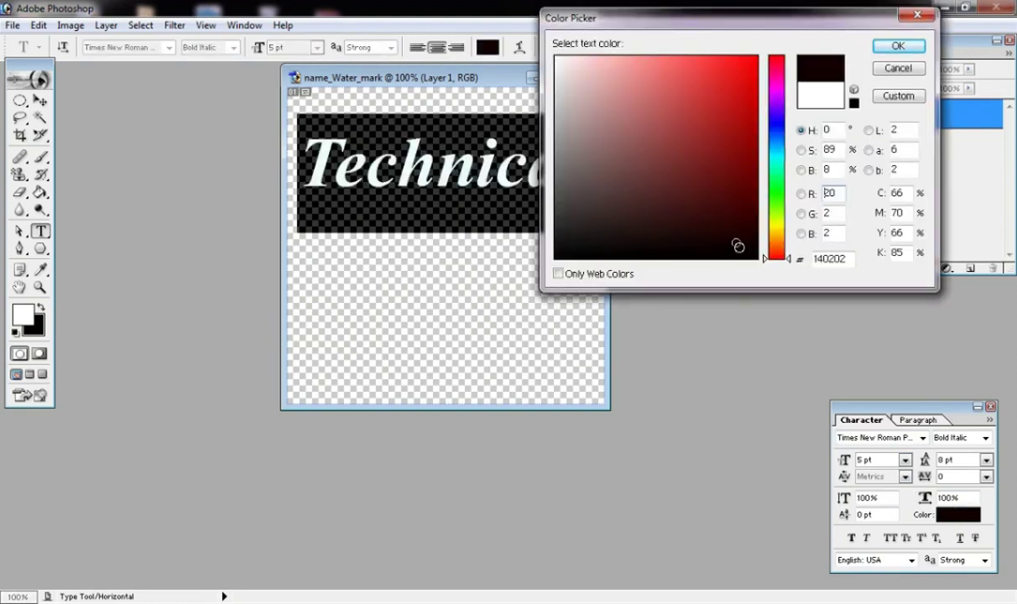
click(757, 254)
click(760, 258)
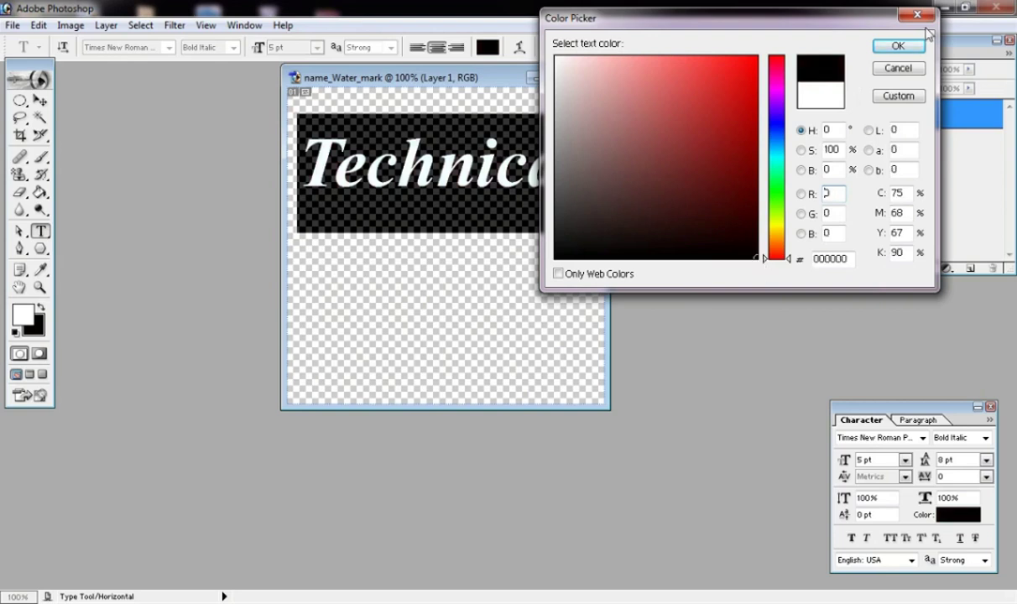
click(879, 48)
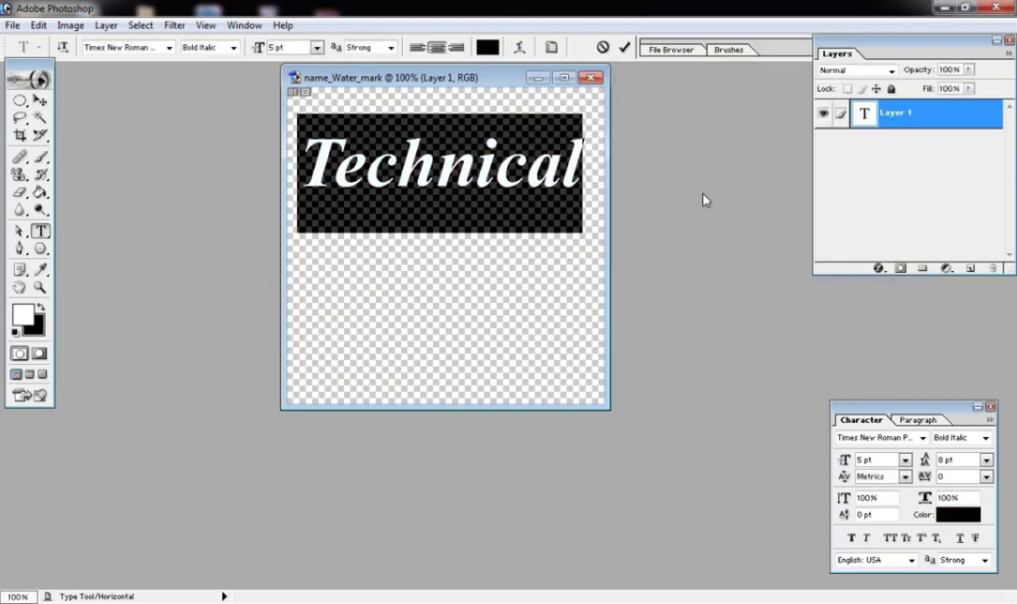
drag(485, 164, 491, 242)
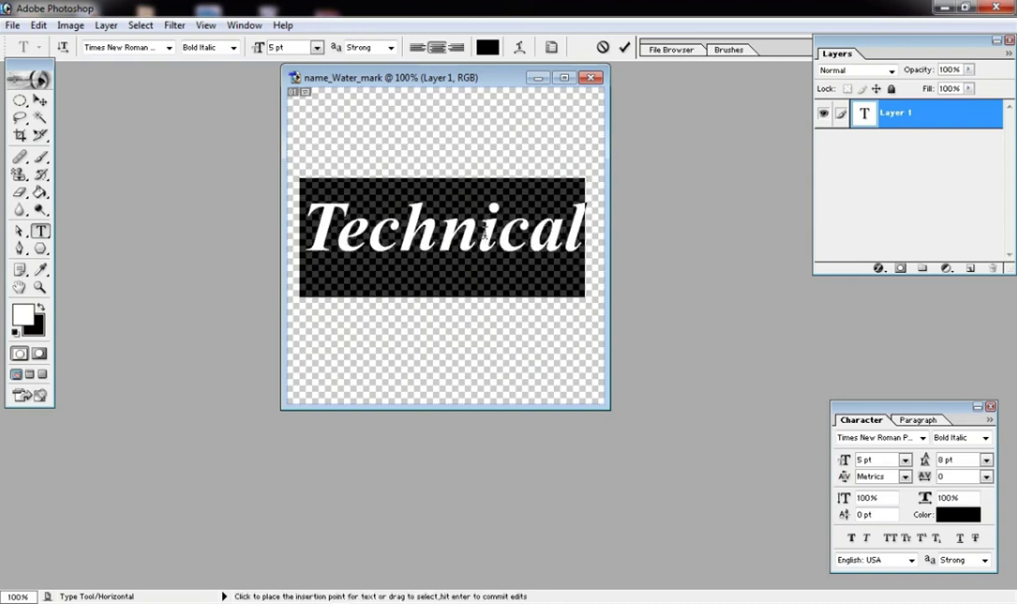
key(ctrl+Return)
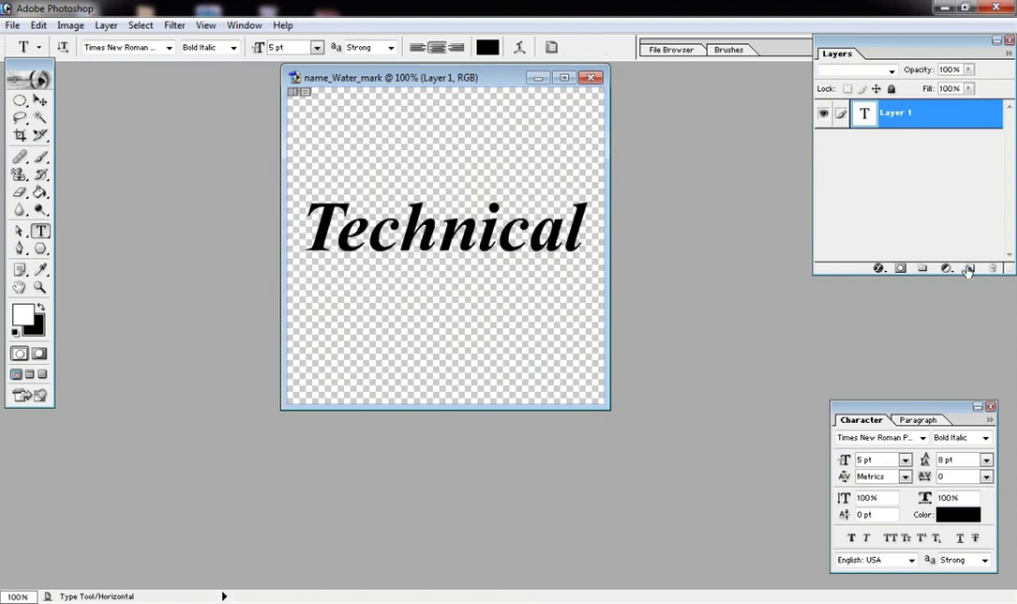
Add a new layer and enter the surname as a second black text line just below Technical.
click(971, 269)
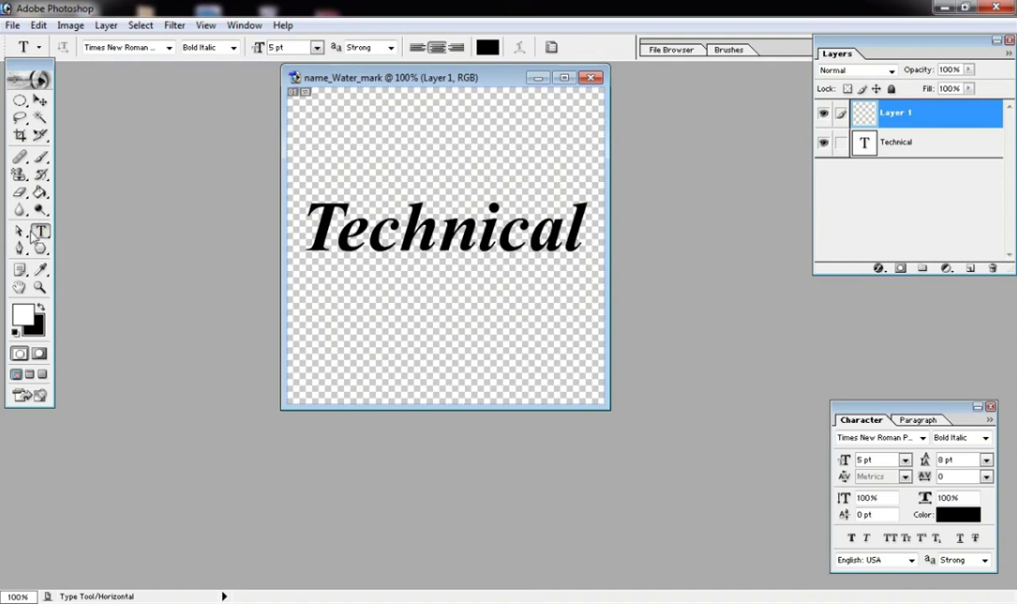
click(360, 267)
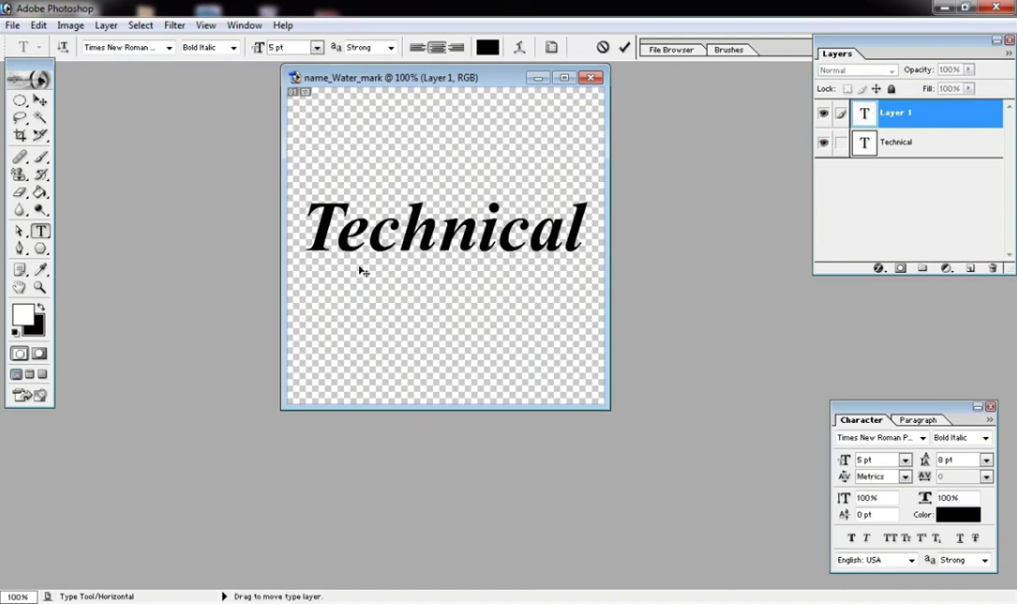
text(E)
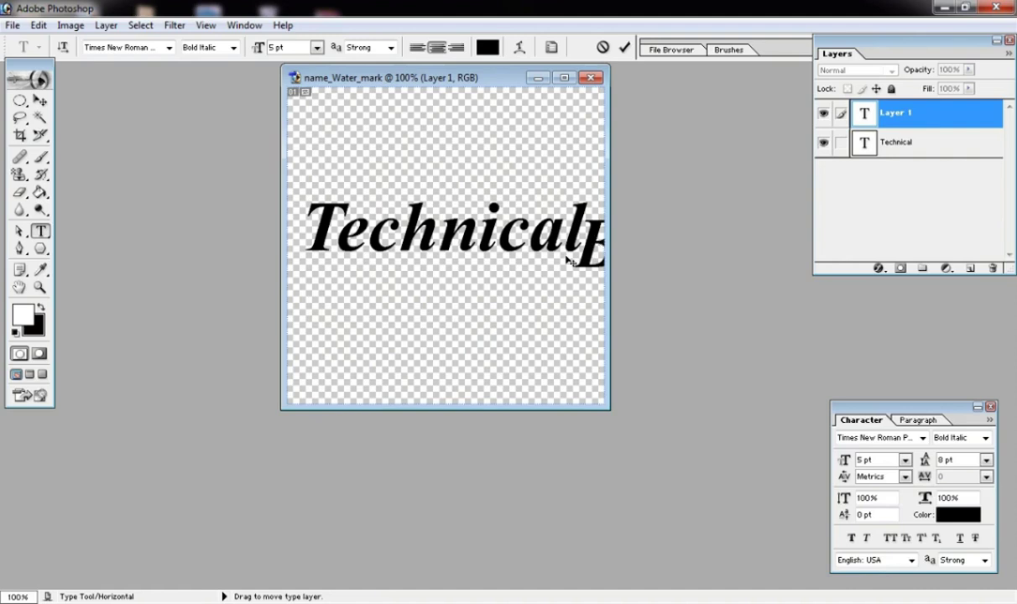
drag(568, 260, 703, 301)
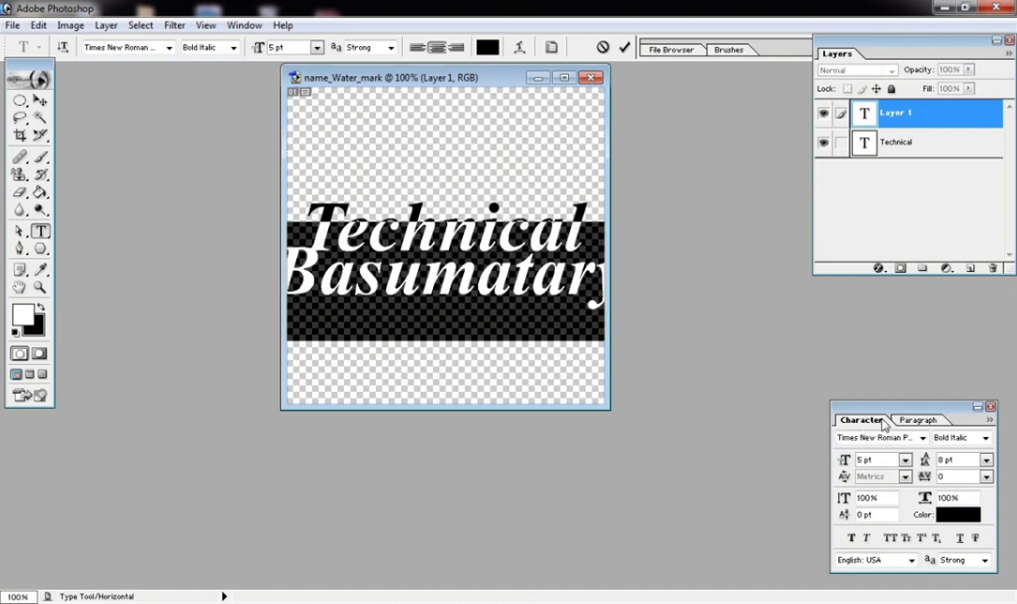
Set the font size of the selected surname text to 3.5 pt.
drag(900, 408, 893, 409)
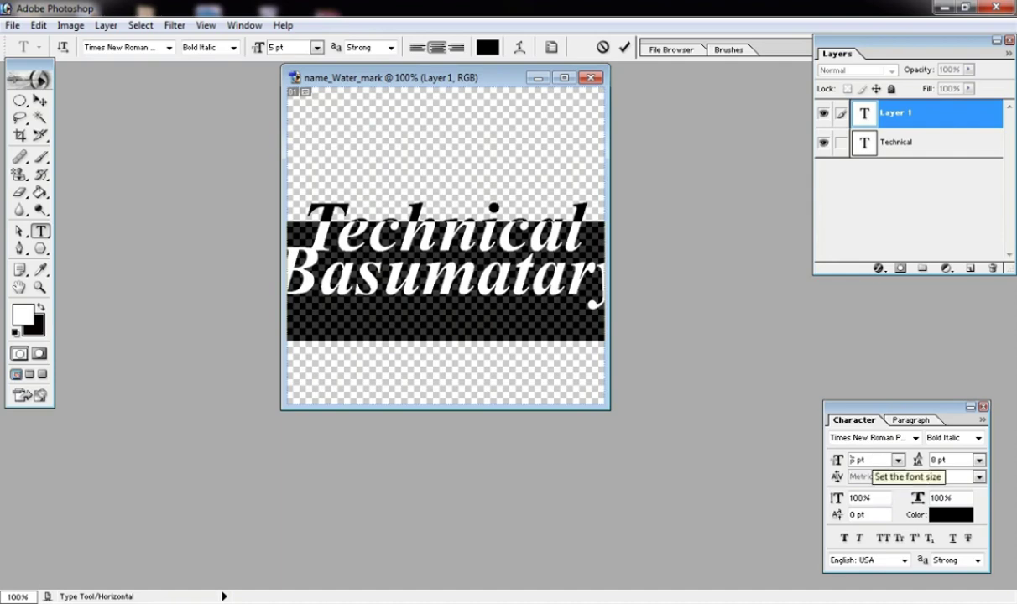
text(2.)
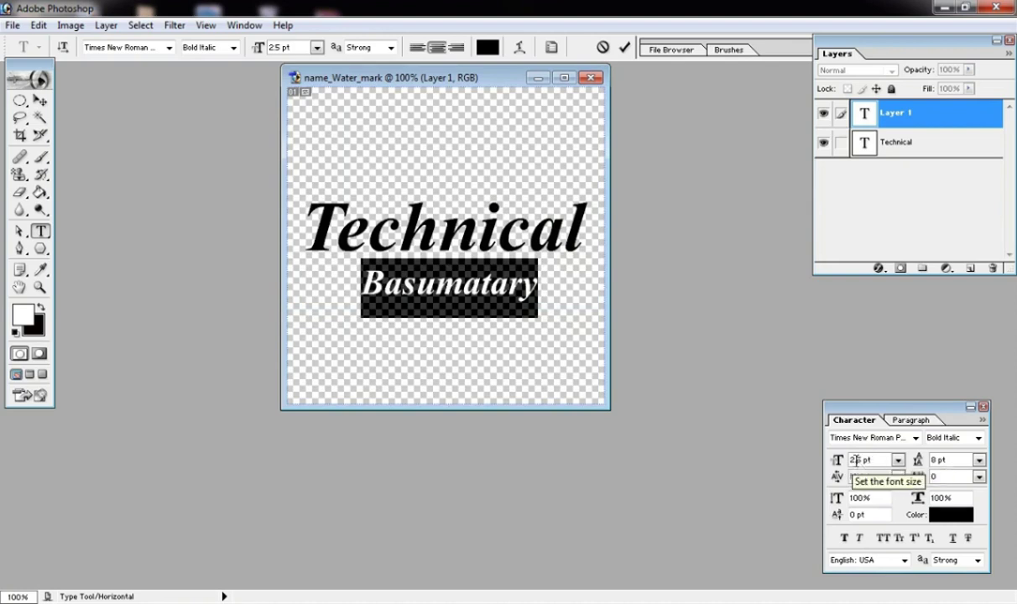
key(BackSpace)
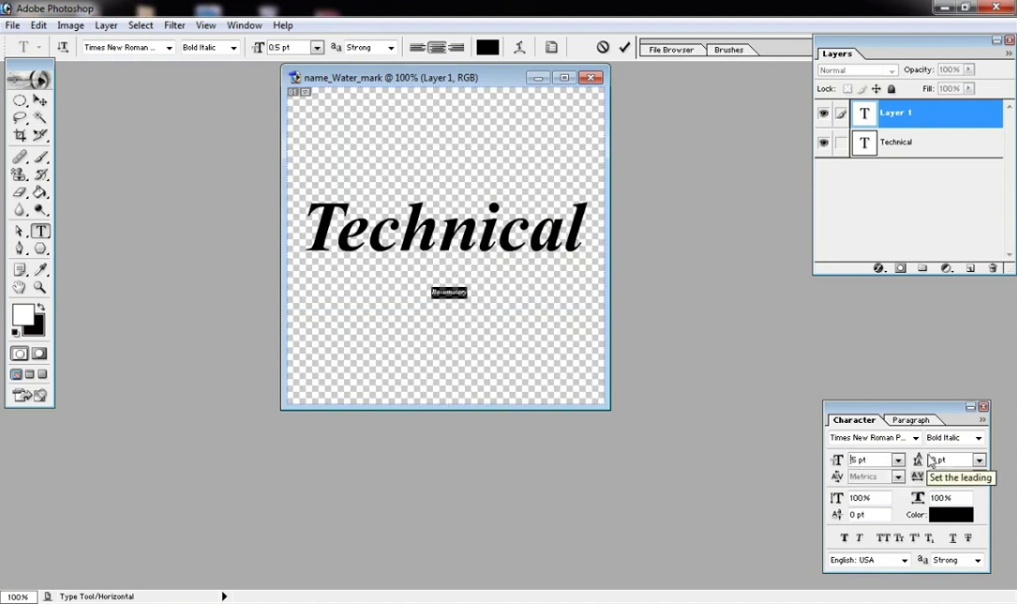
text(3)
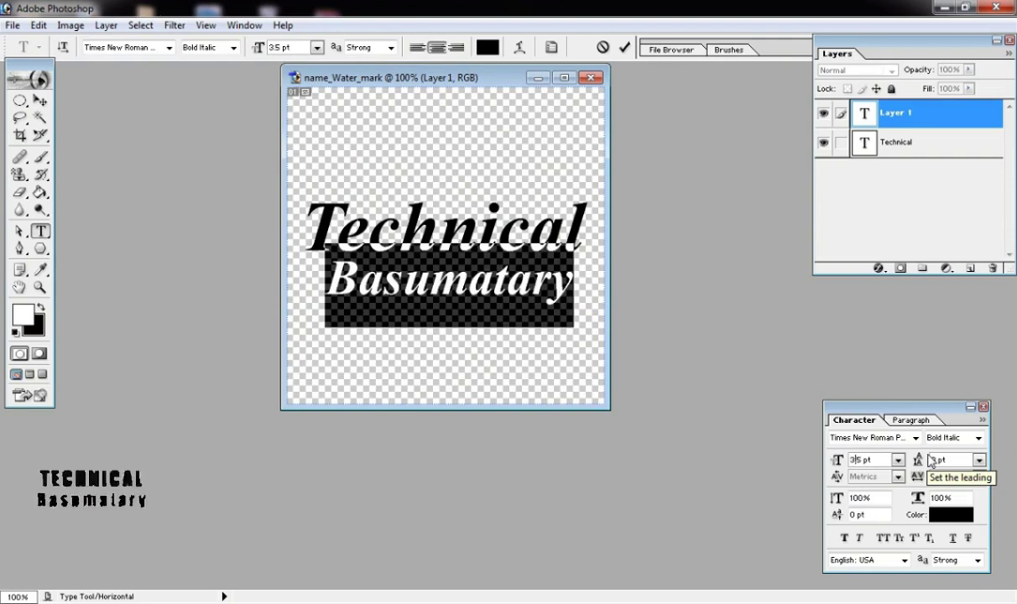
mouse_move(941, 405)
mouse_down()
mouse_move(898, 382)
mouse_move(963, 396)
mouse_move(950, 395)
mouse_up()
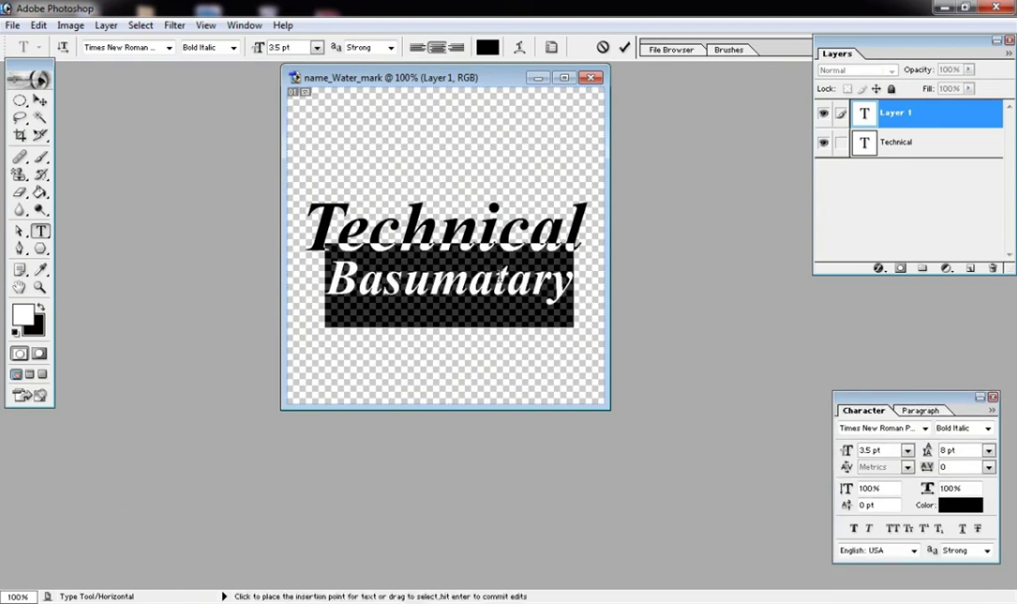
Move the surname text slightly up and right so it sits directly beneath the word Technical.
drag(478, 293, 490, 288)
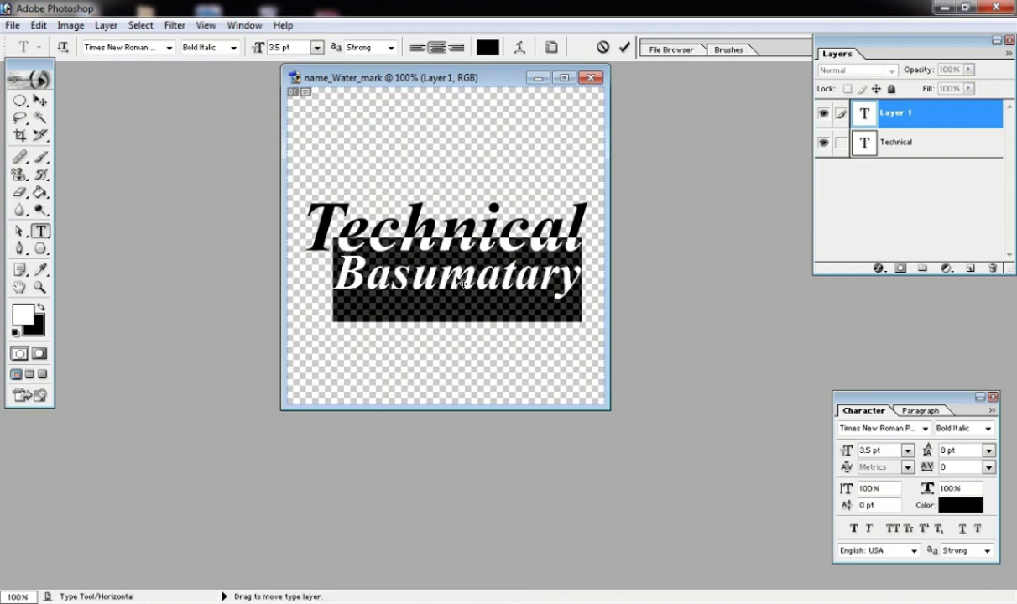
drag(463, 286, 461, 286)
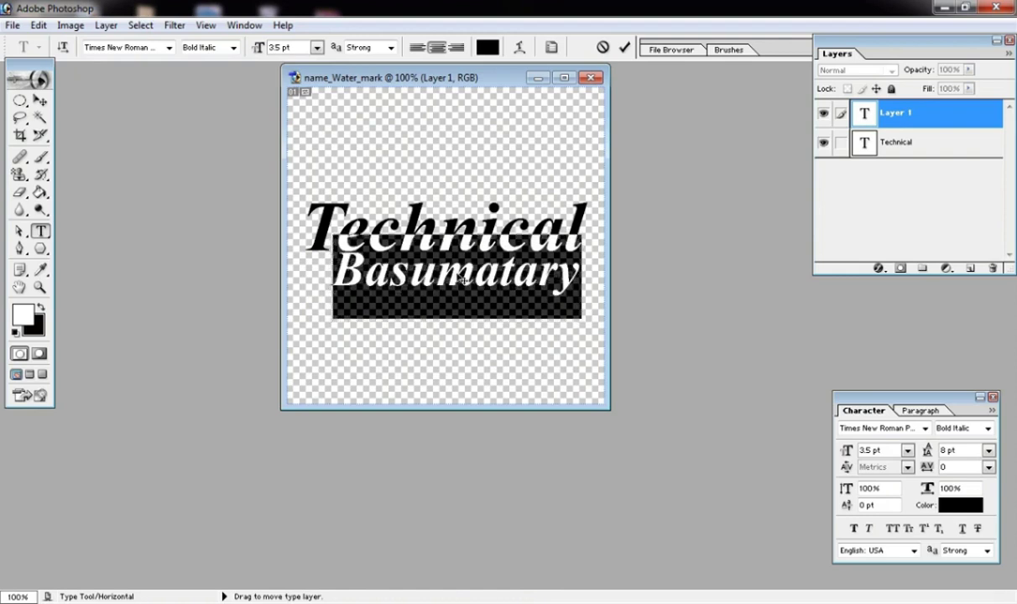
click(460, 281)
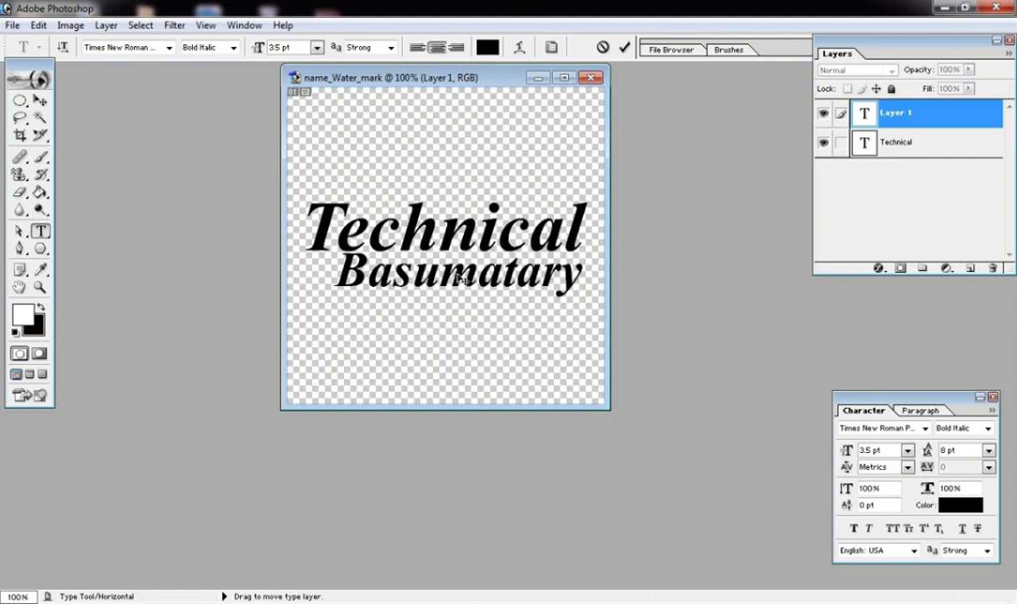
Change the color of the surname text to pink (FF0072) and commit it.
key(ctrl+a)
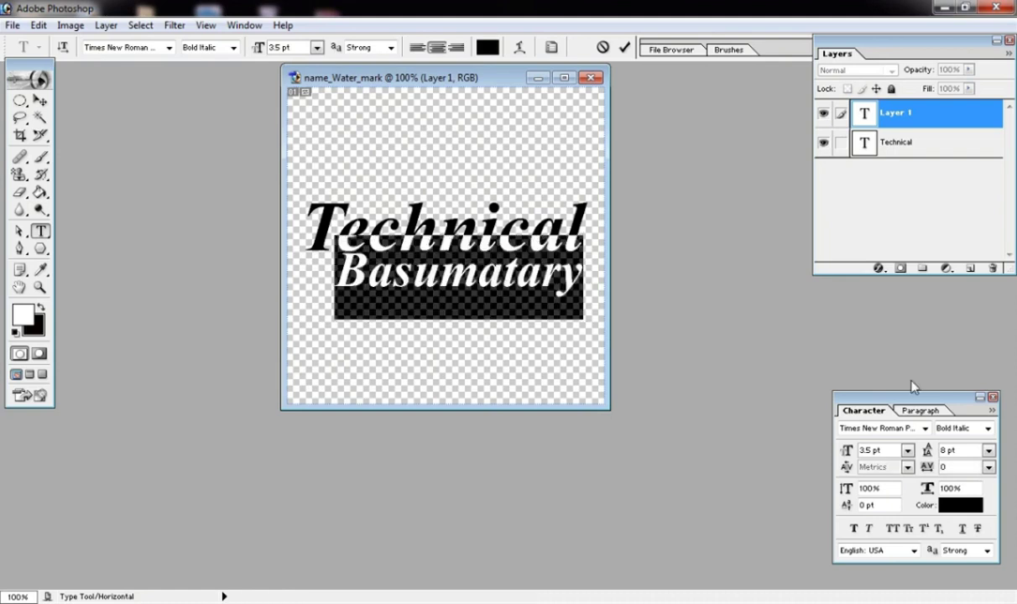
click(960, 504)
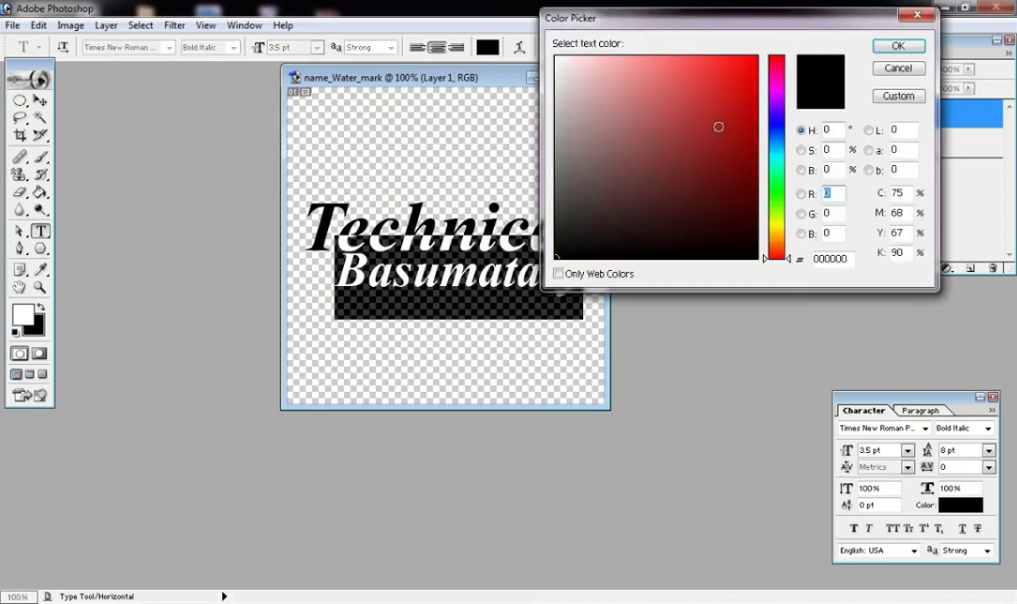
click(781, 92)
drag(783, 95, 782, 85)
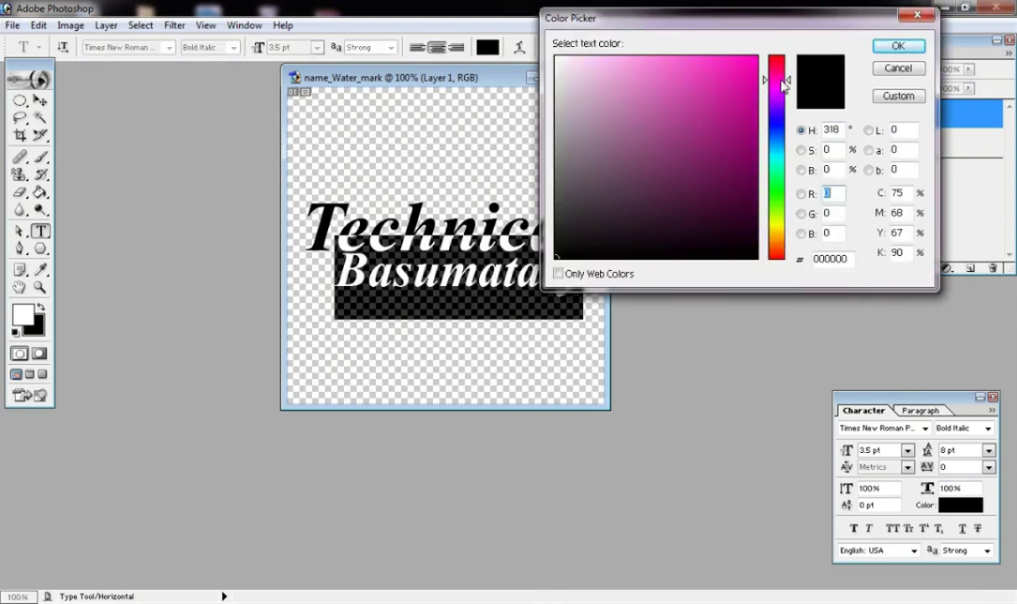
mouse_move(782, 84)
mouse_down()
mouse_move(785, 120)
mouse_move(779, 75)
mouse_move(762, 52)
mouse_up()
click(720, 75)
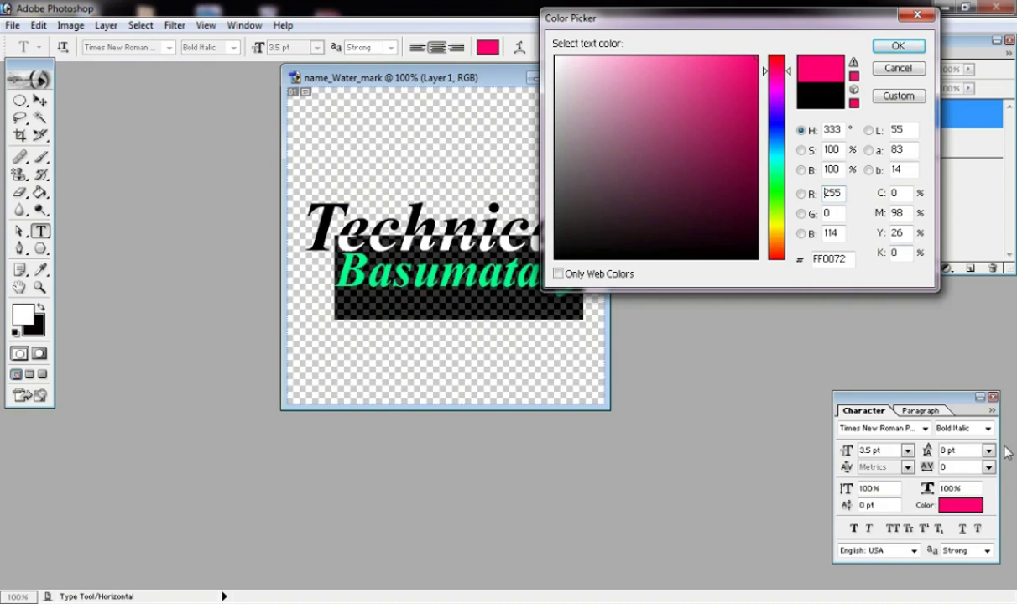
click(899, 46)
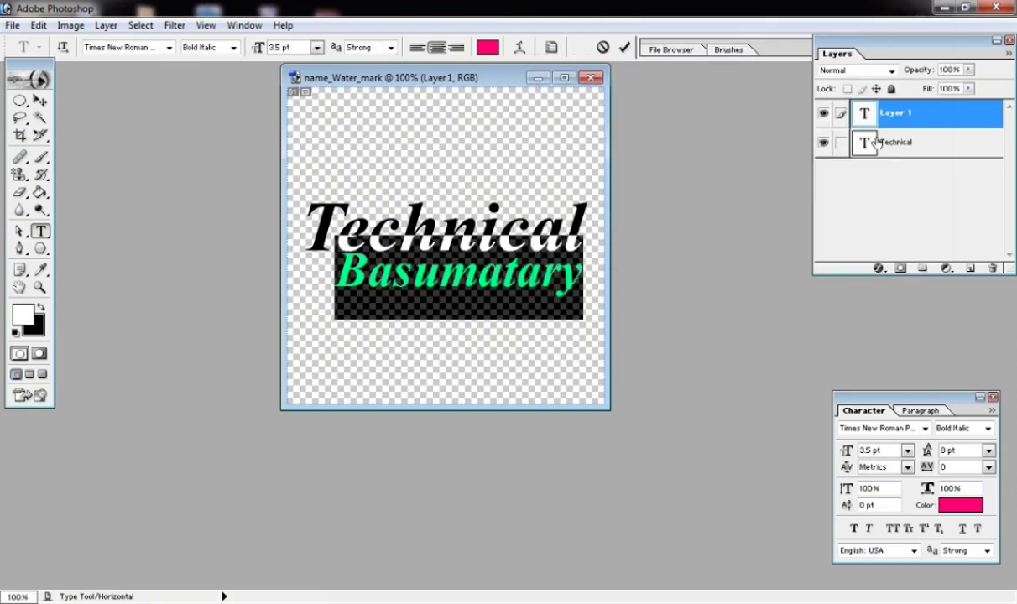
click(920, 143)
click(920, 143)
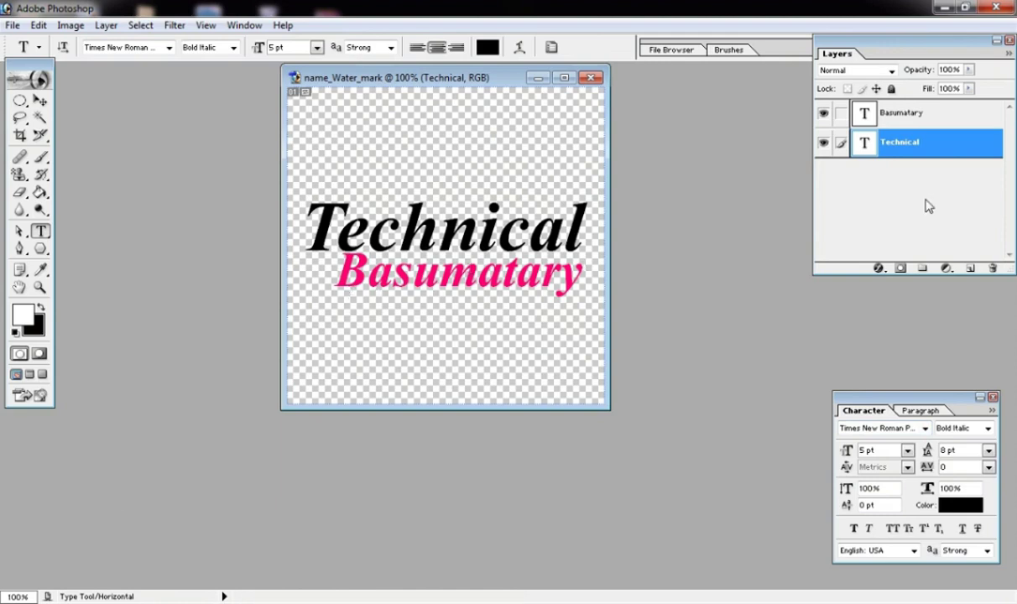
Apply an Outer Glow layer style to the Technical text layer.
click(891, 113)
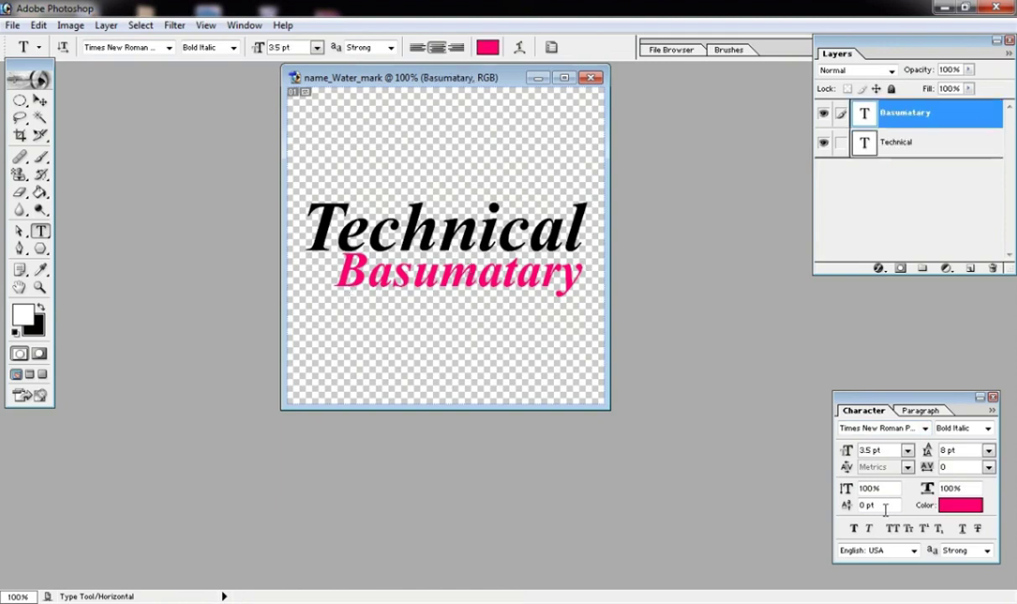
click(868, 429)
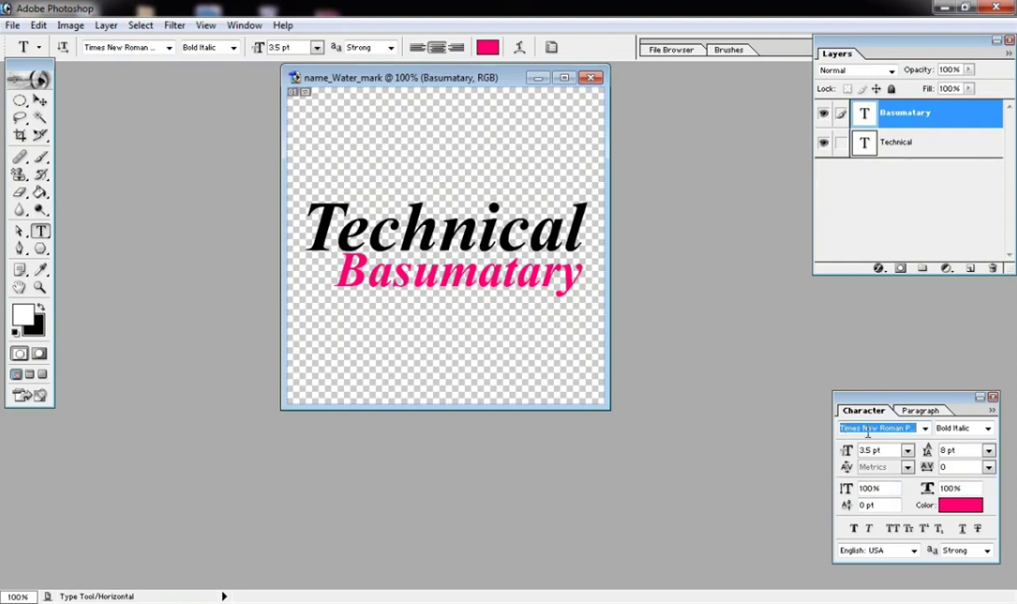
click(908, 147)
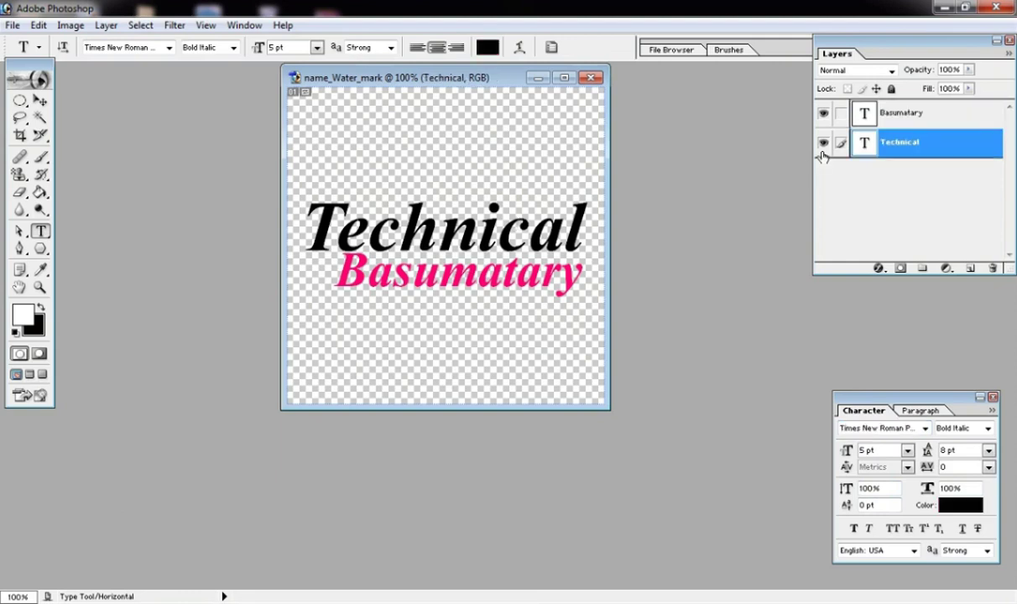
double_click(892, 147)
click(972, 151)
key(h)
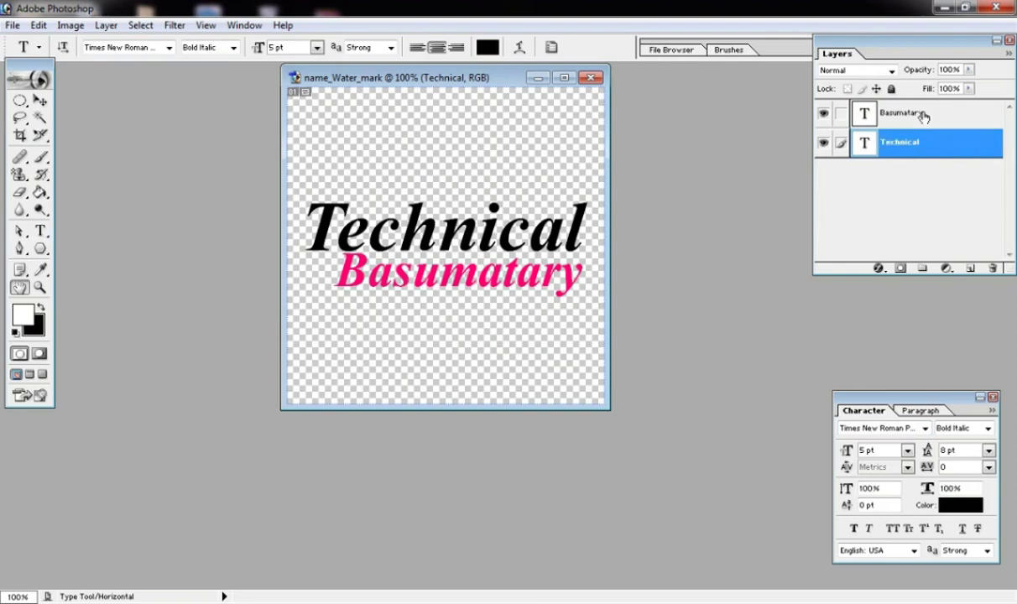
double_click(924, 116)
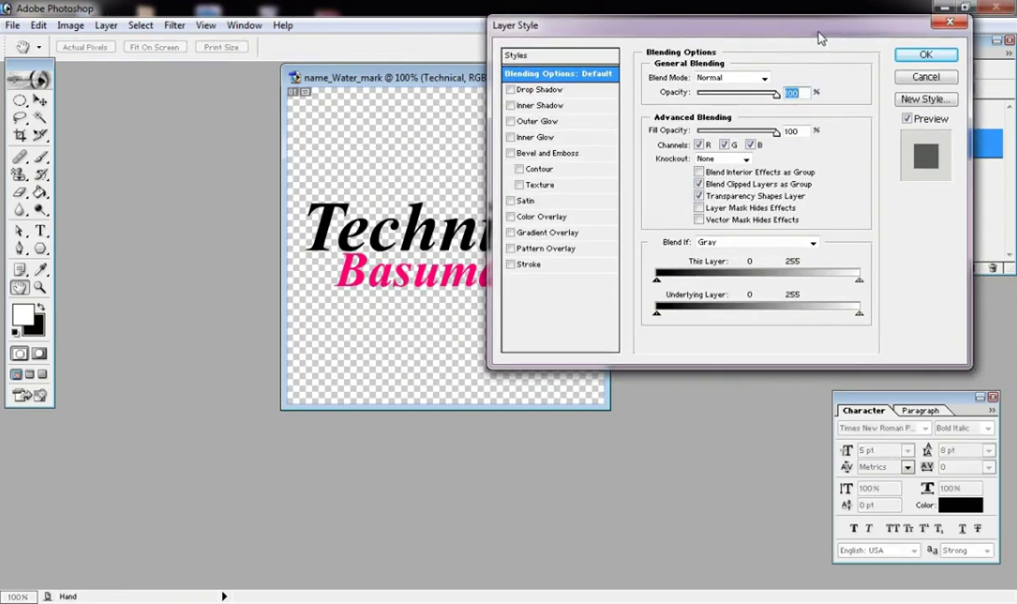
click(511, 137)
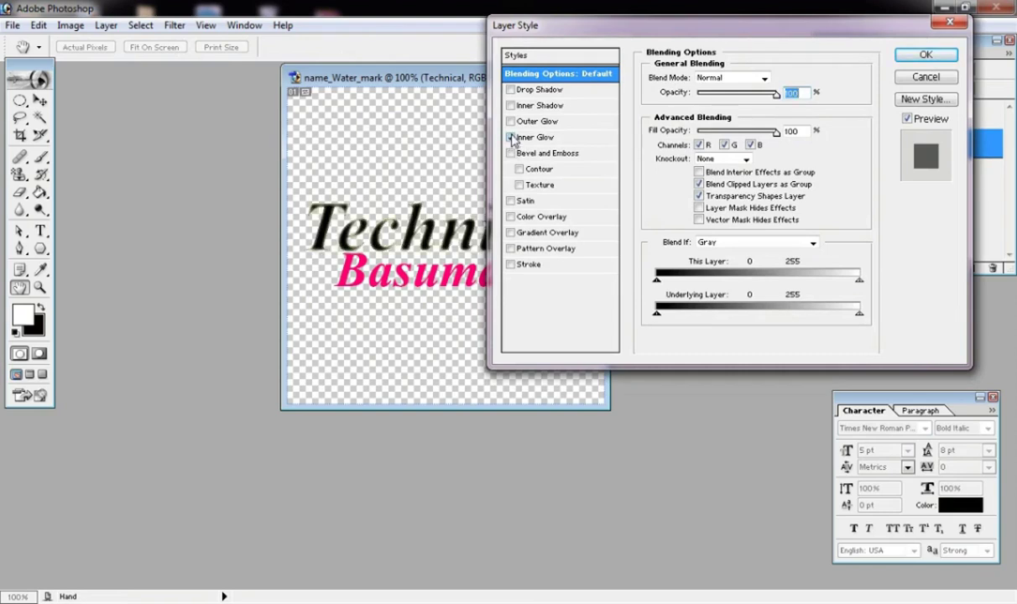
click(511, 138)
click(511, 122)
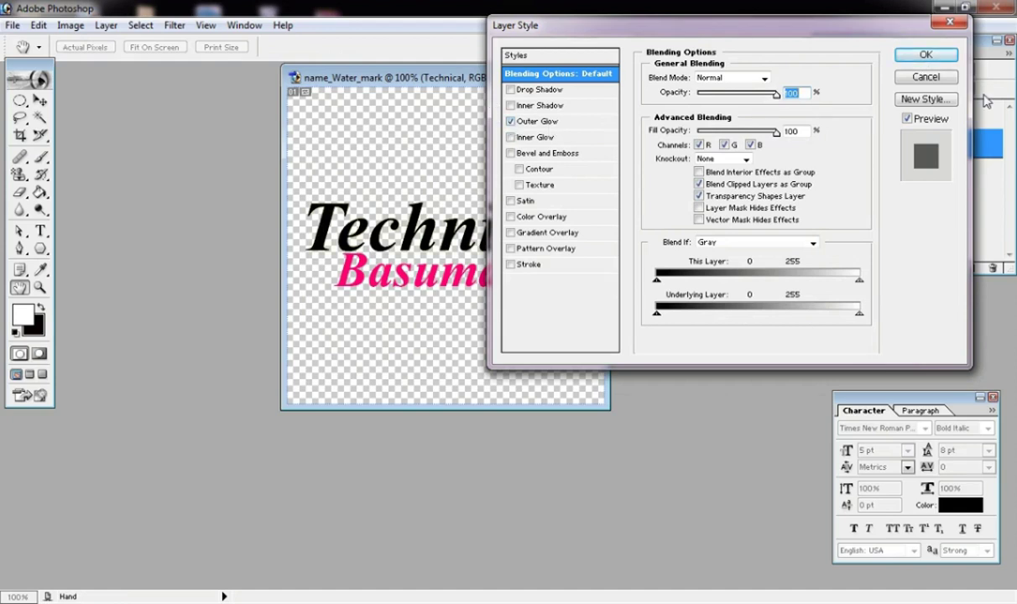
click(931, 57)
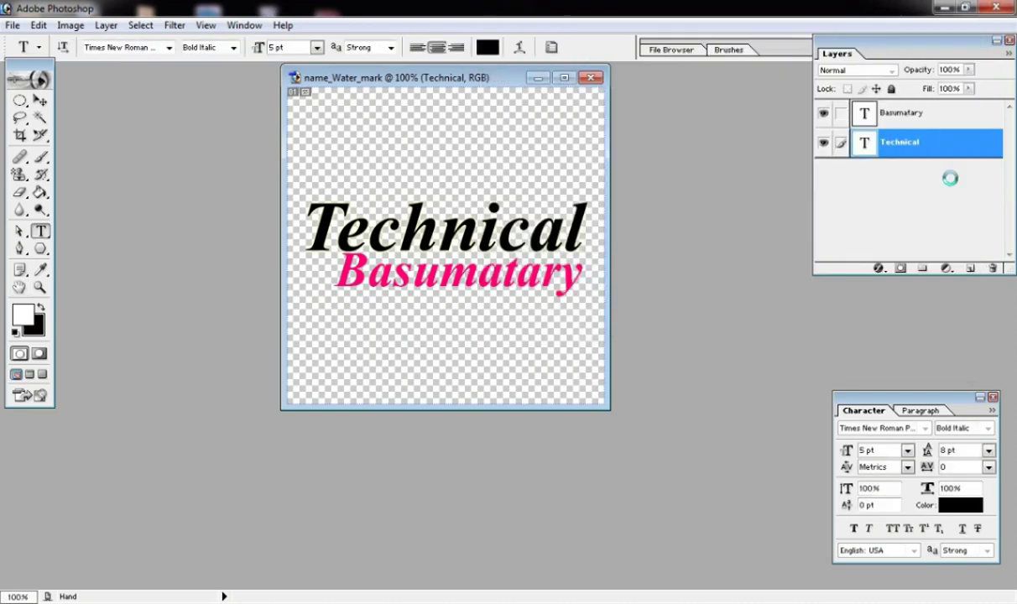
Apply an Outer Glow layer style to the surname text layer.
click(941, 124)
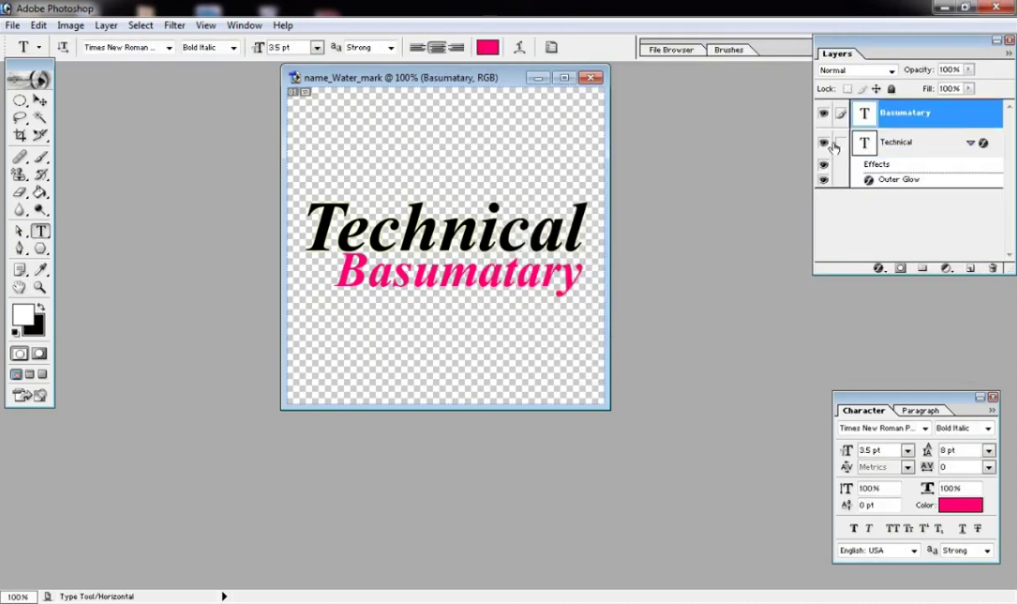
key(h)
double_click(941, 125)
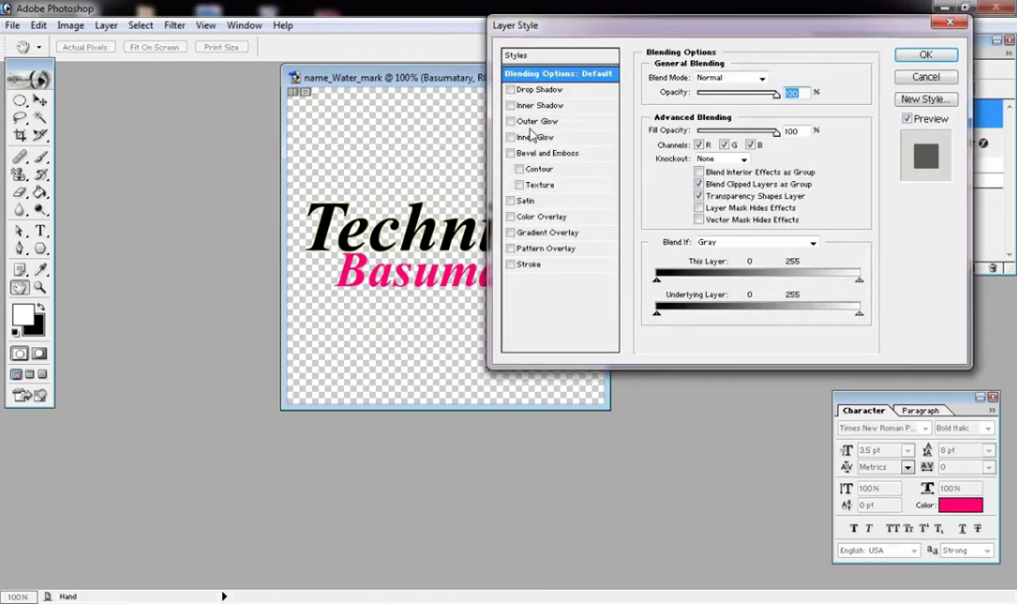
click(511, 122)
click(927, 55)
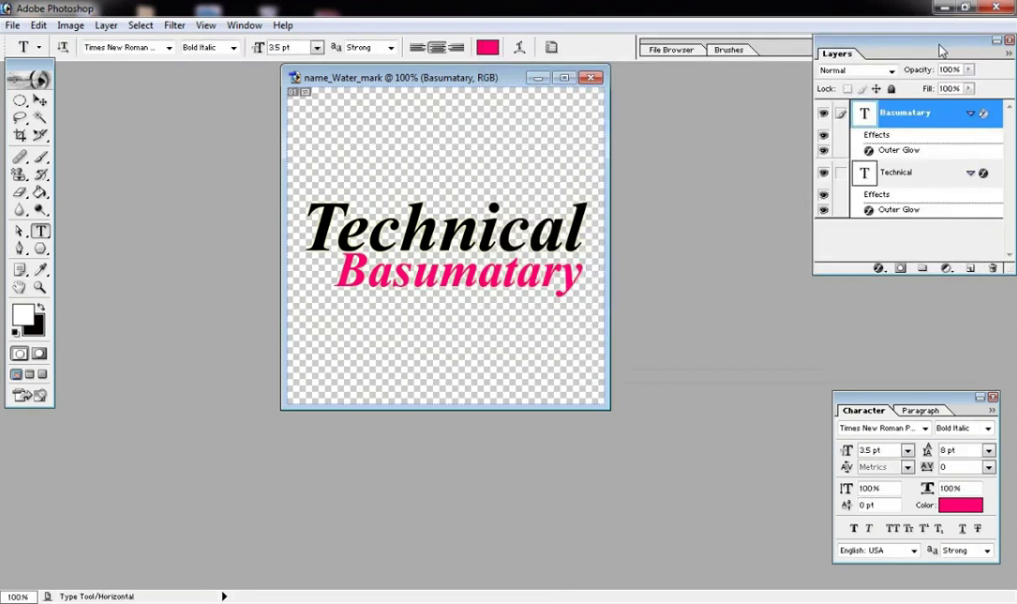
Nudge the surname text and the Technical text slightly upward so the two lines sit closely without overlapping.
drag(941, 50, 909, 80)
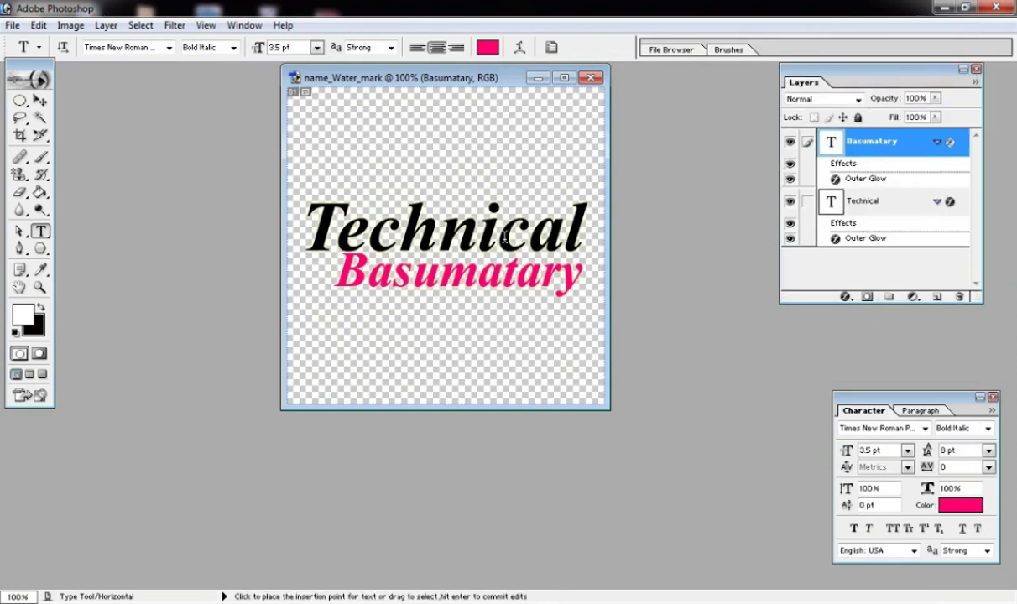
drag(551, 243, 552, 240)
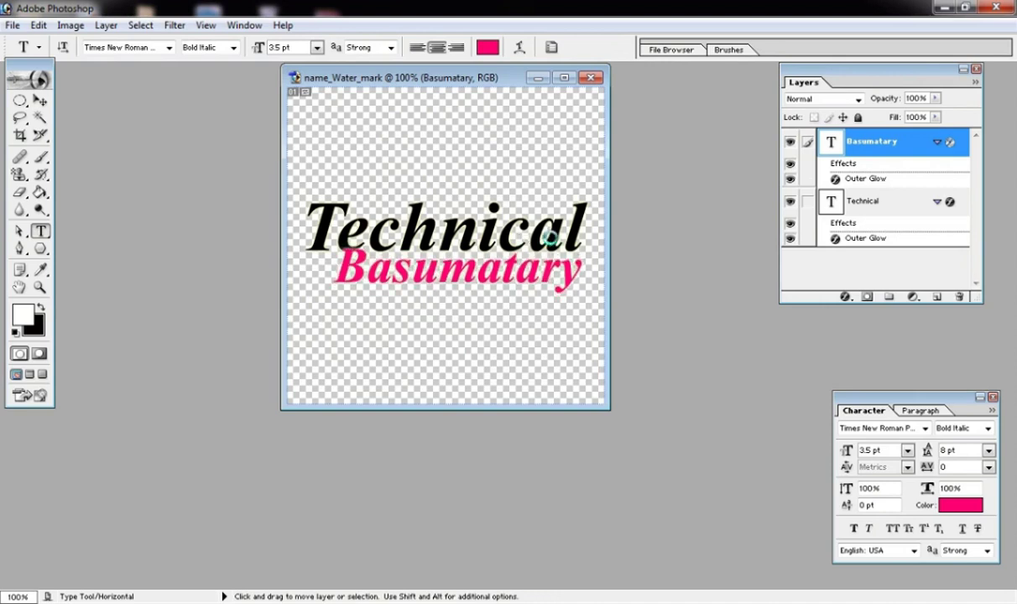
click(881, 203)
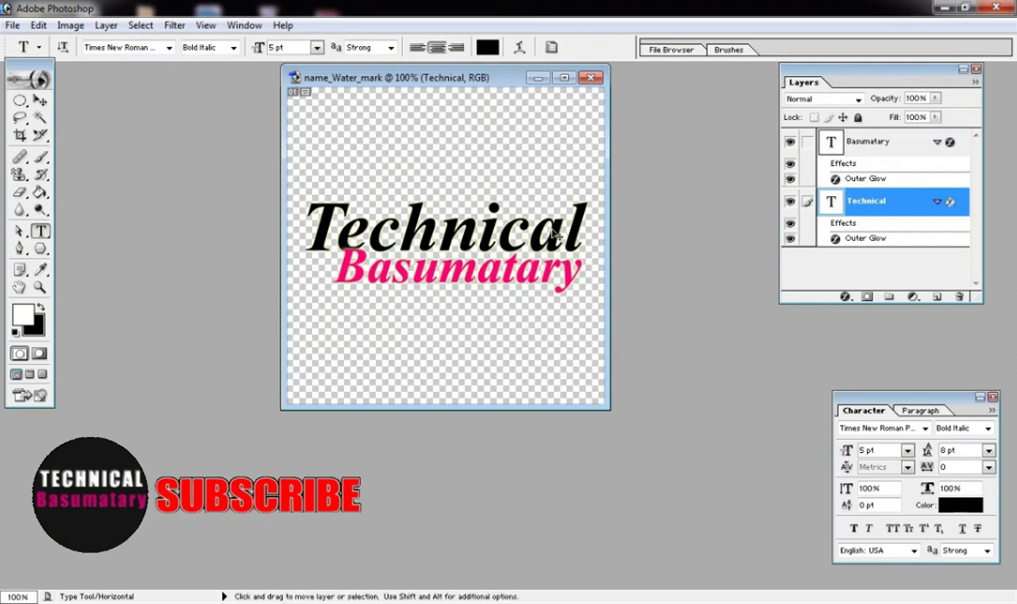
drag(553, 233, 554, 230)
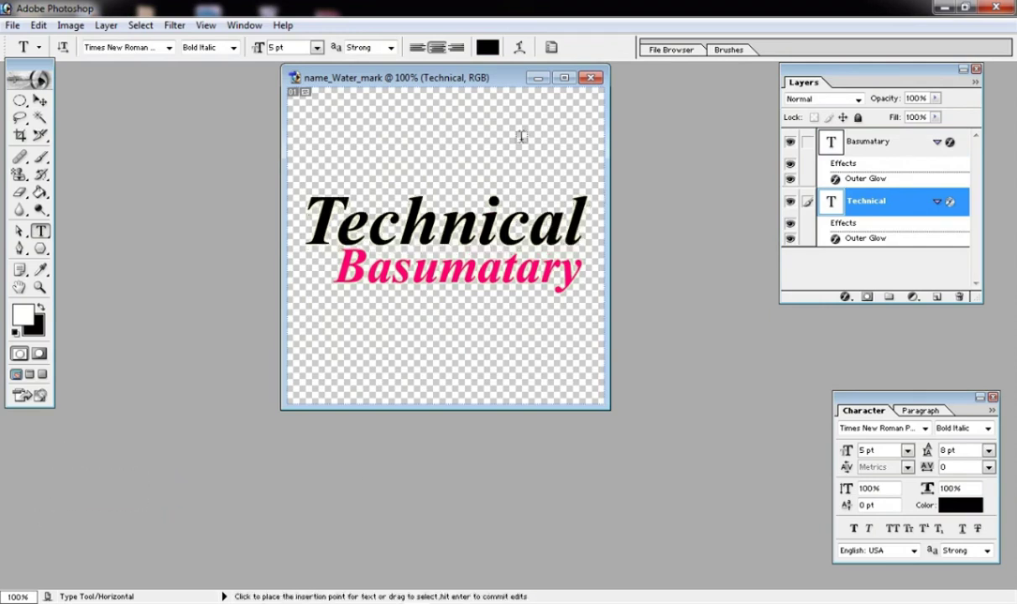
drag(507, 82, 532, 80)
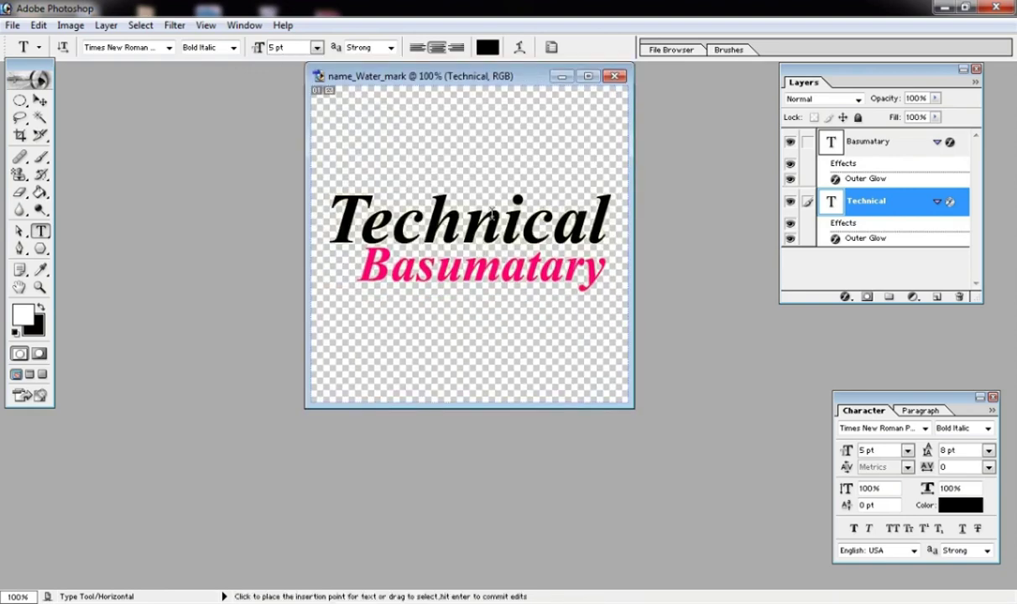
Save a non-interlaced PNG copy as name_Water_mark copy.png in the 2nd channel folder, replacing the existing file.
click(12, 25)
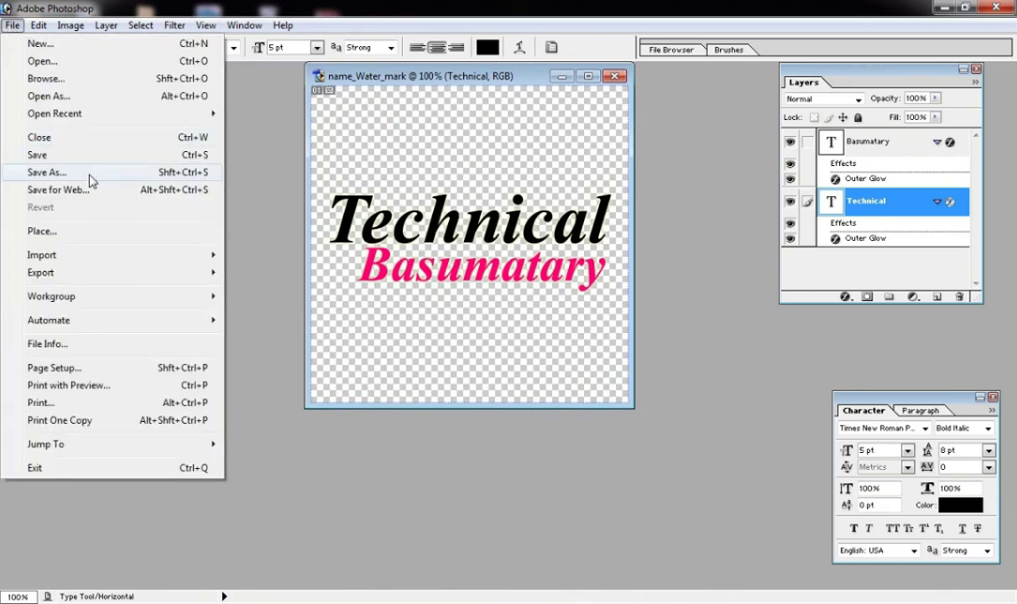
click(162, 171)
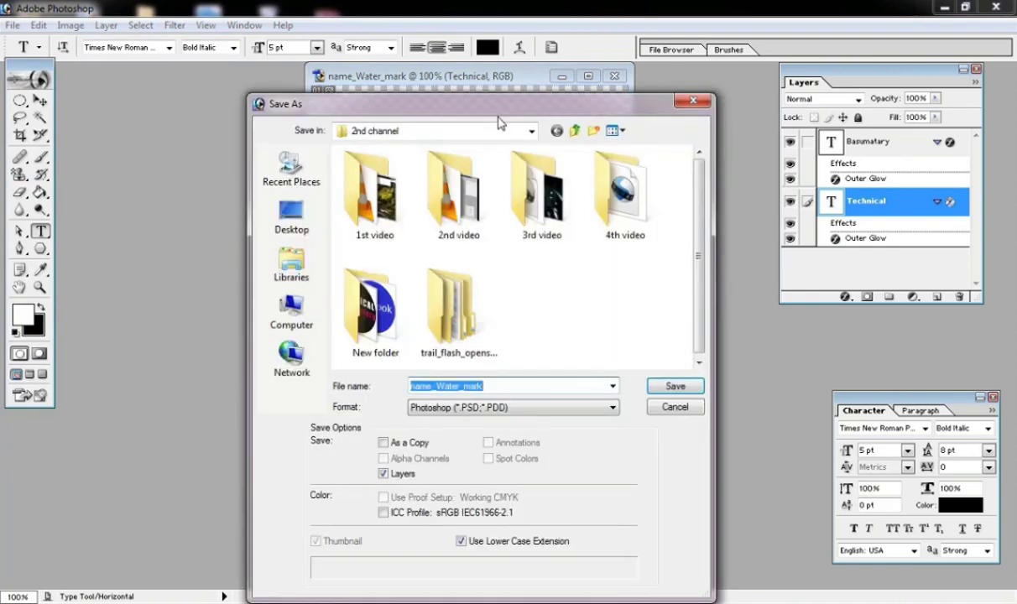
drag(498, 122, 486, 149)
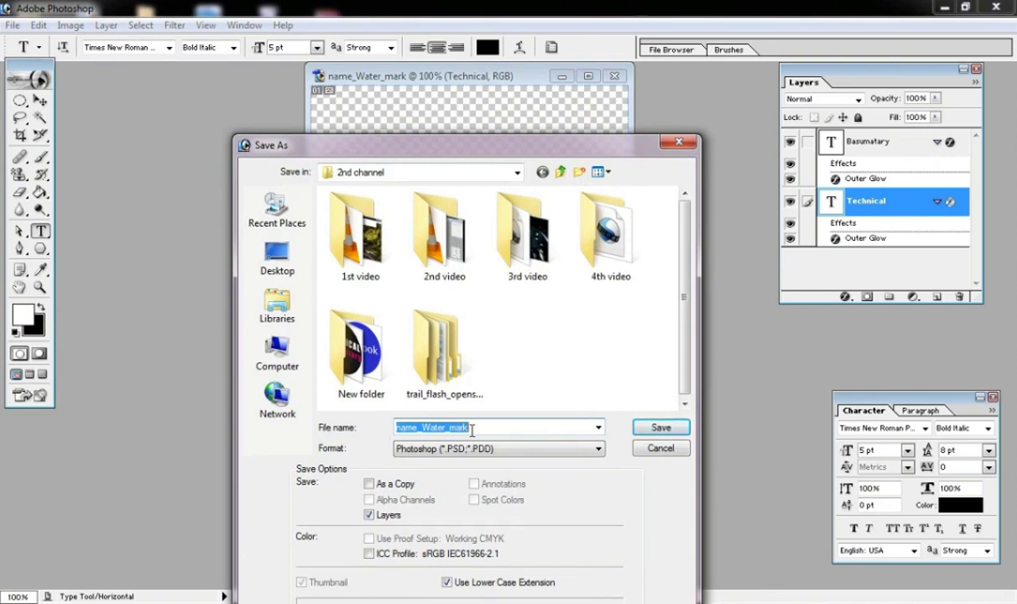
click(598, 453)
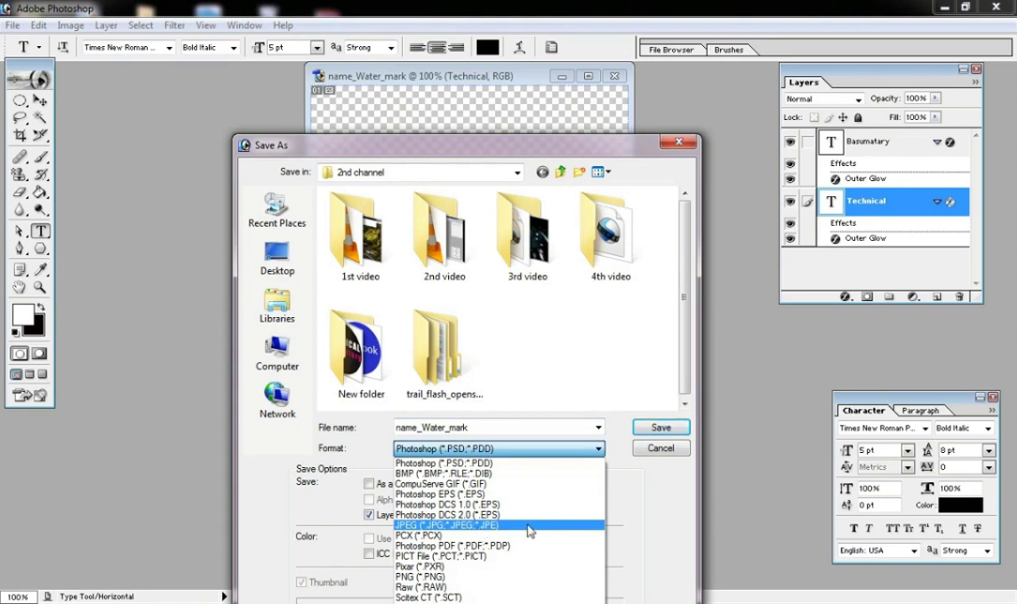
click(416, 578)
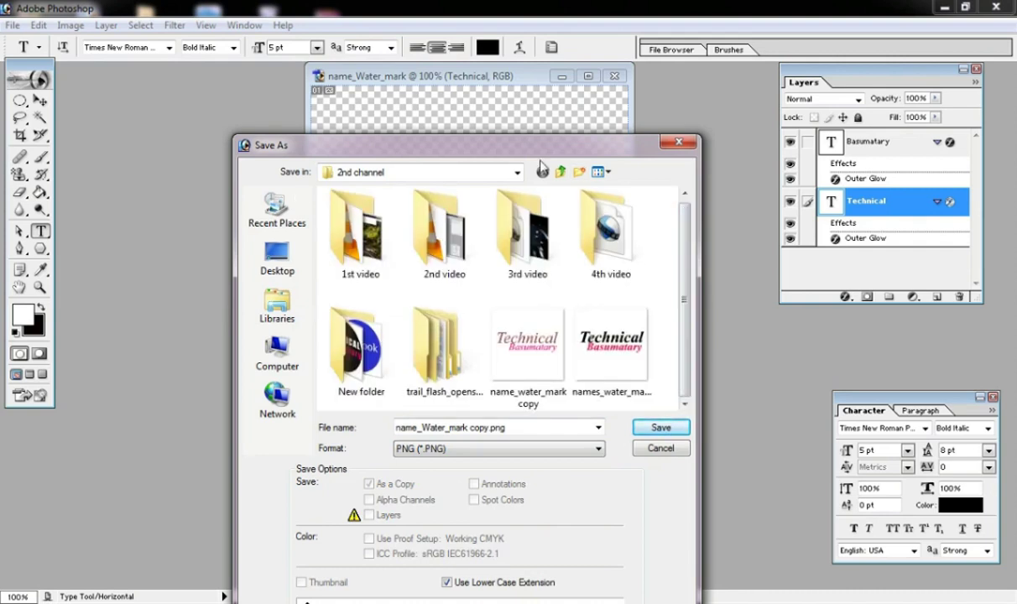
click(654, 430)
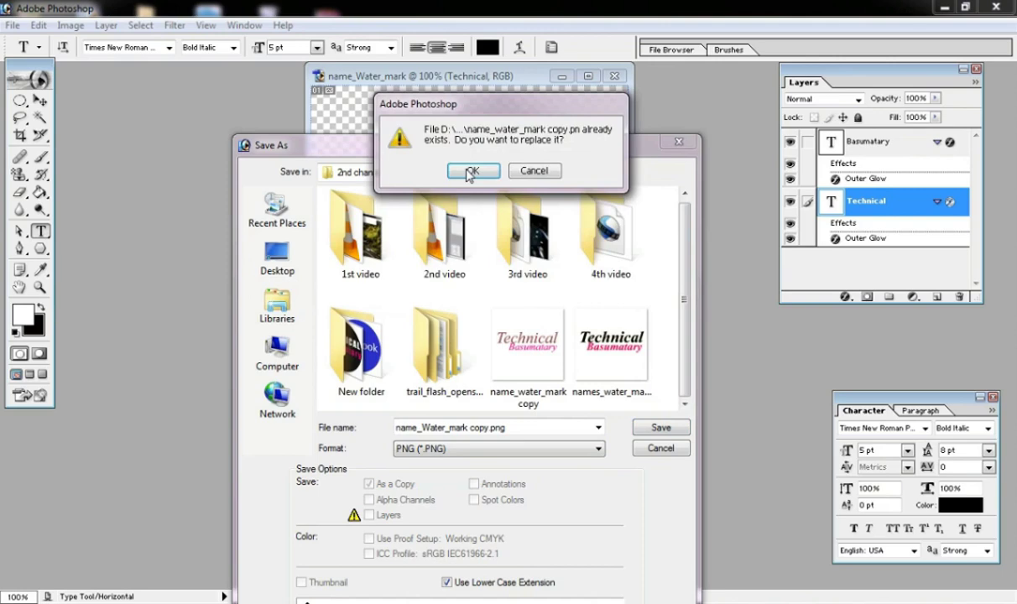
click(468, 174)
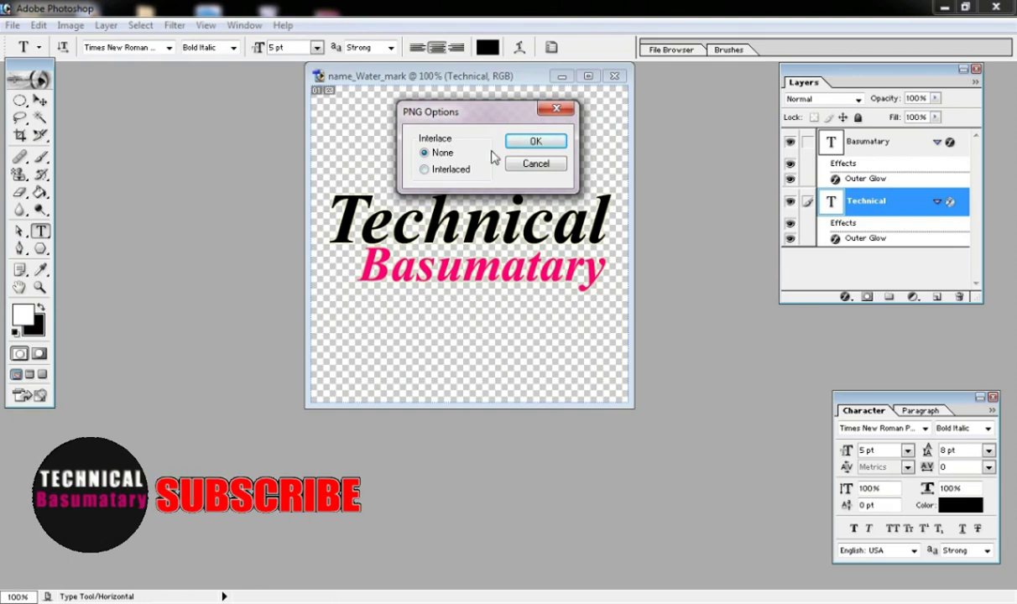
click(525, 140)
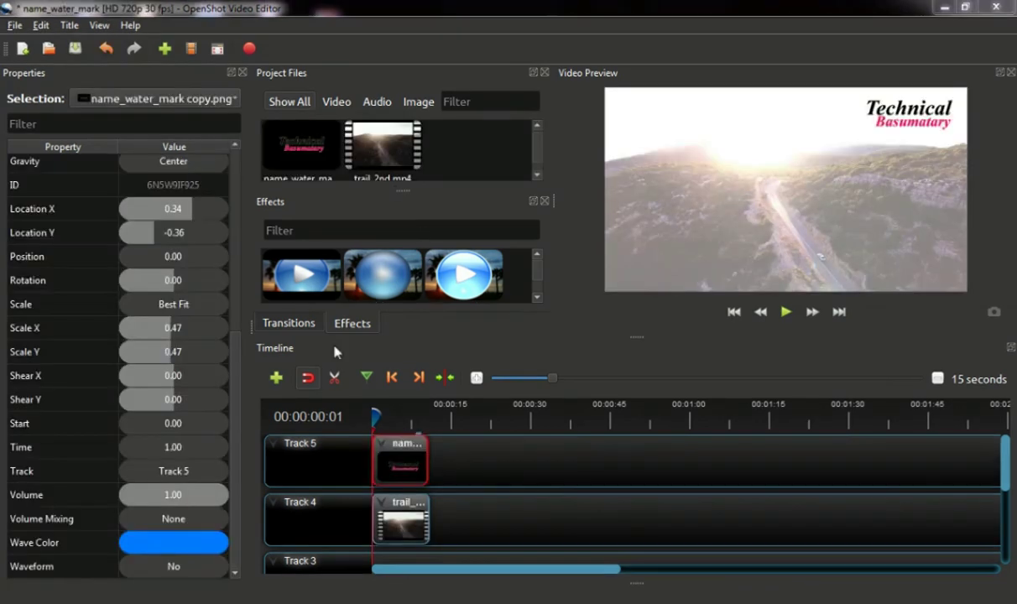
In OpenShot Video Editor, shrink the watermark clip to 0.28 for both Scale X and Scale Y.
scroll(231, 210, up, 4)
scroll(233, 210, down, 4)
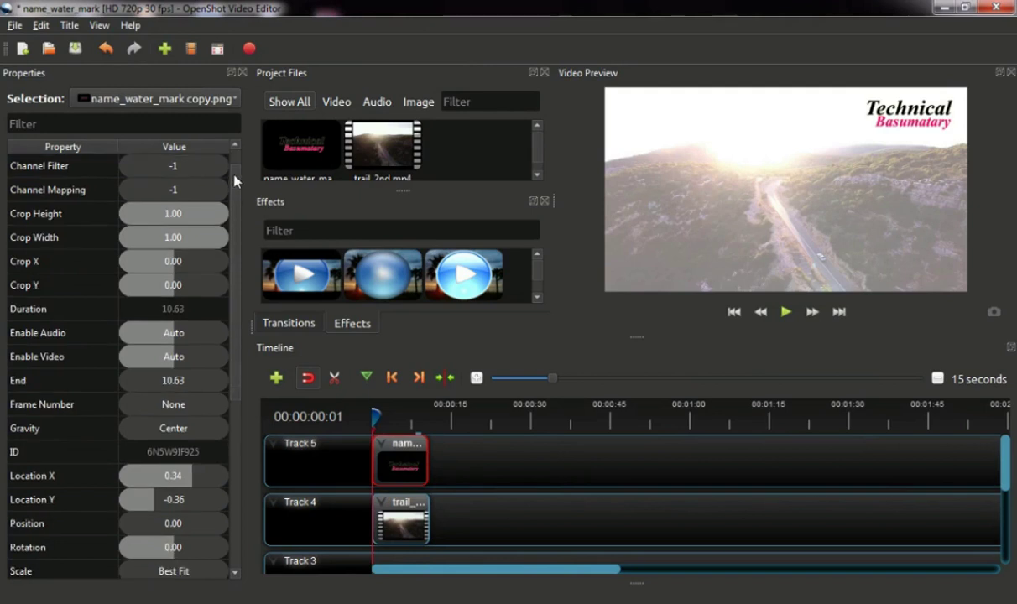
scroll(167, 420, up, 2)
drag(155, 428, 185, 424)
scroll(233, 241, down, 3)
scroll(228, 260, down, 5)
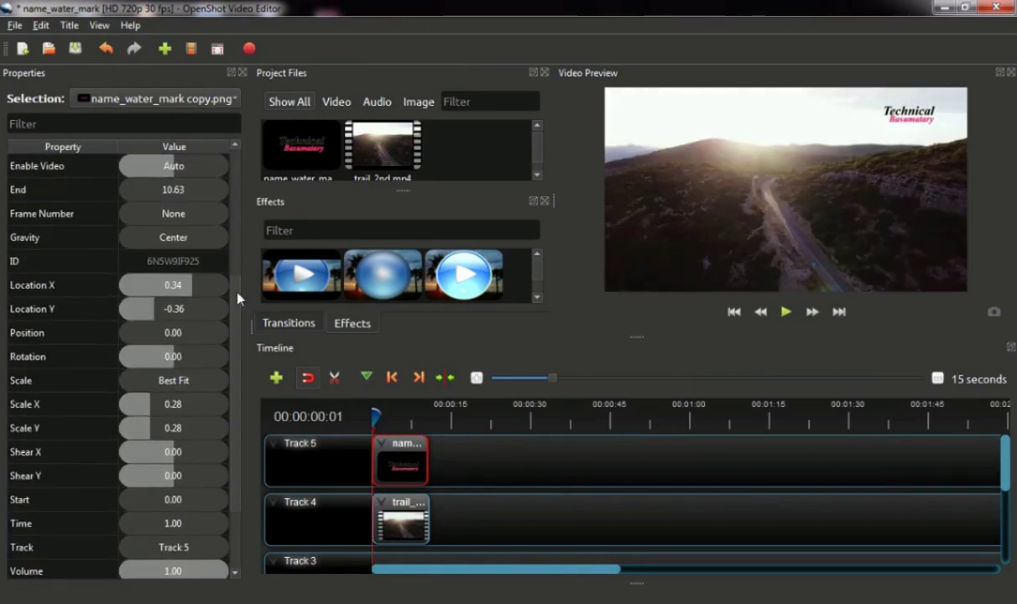
Move the watermark clip to Location X 0.37 and set its Location Y to -0.38.
drag(187, 257, 200, 288)
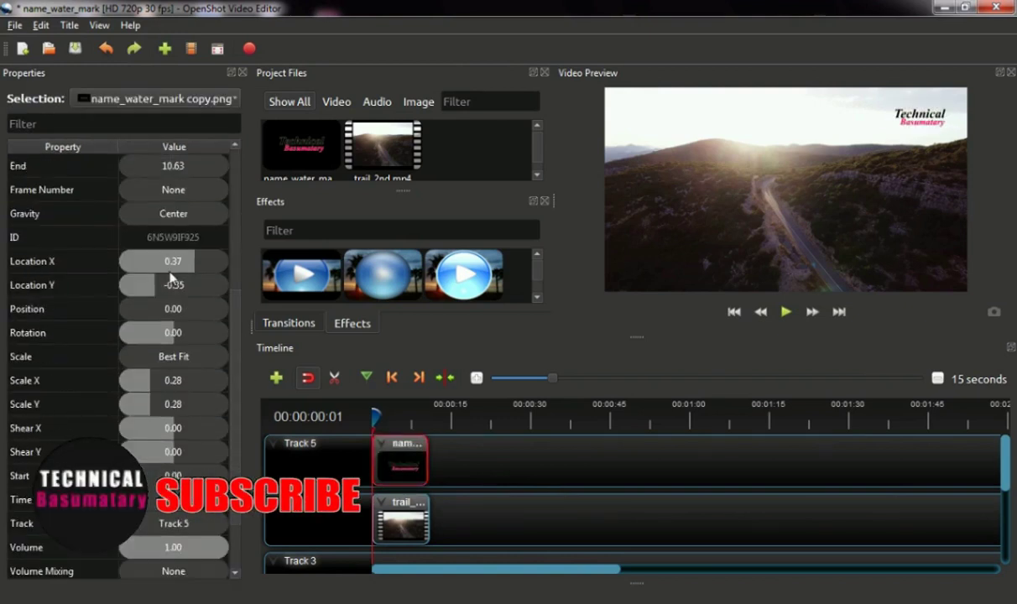
double_click(191, 286)
key(BackSpace)
text(6)
key(BackSpace)
text(8)
key(Return)
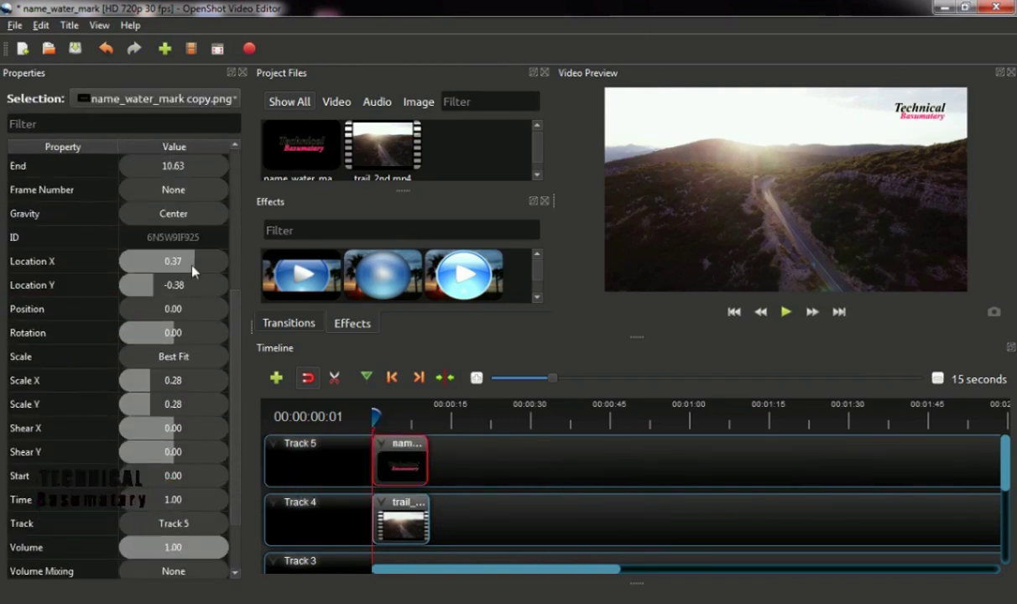
Set the watermark clip's Location X to 0.38.
double_click(208, 262)
click(209, 263)
key(BackSpace)
text(8)
key(Return)
Try to export name_water_mark by editing the folder path by hand from 3rd video to 4th video.
click(249, 49)
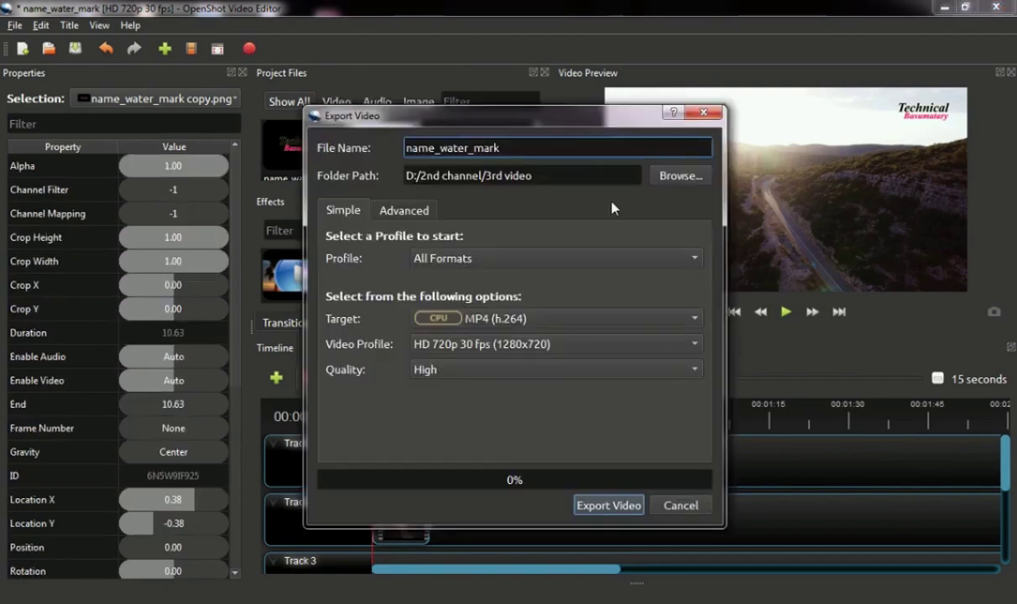
click(505, 175)
key(BackSpace)
key(BackSpace)
key(BackSpace)
text(4th)
key(Return)
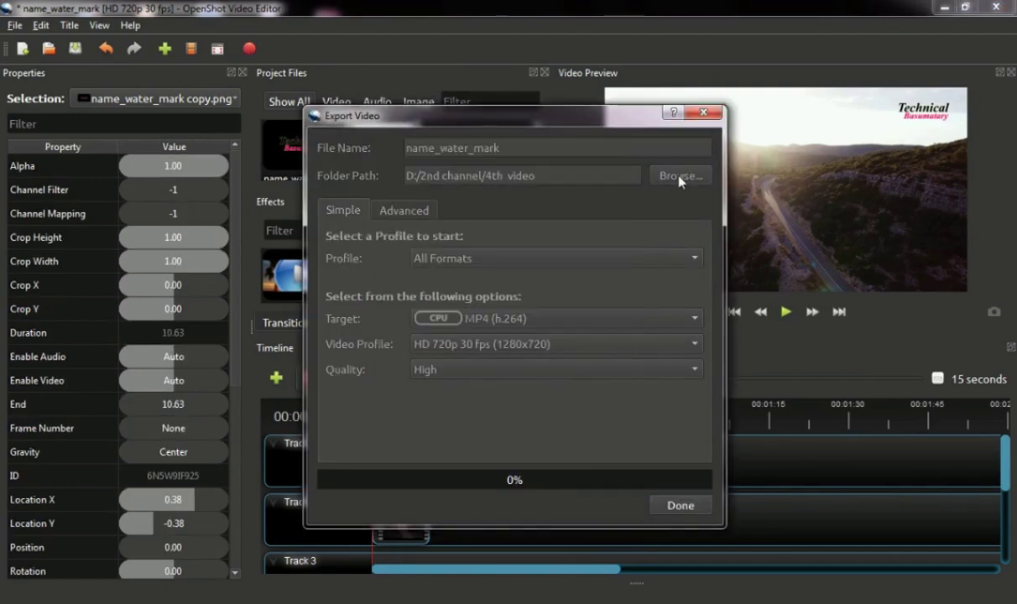
drag(610, 117, 620, 73)
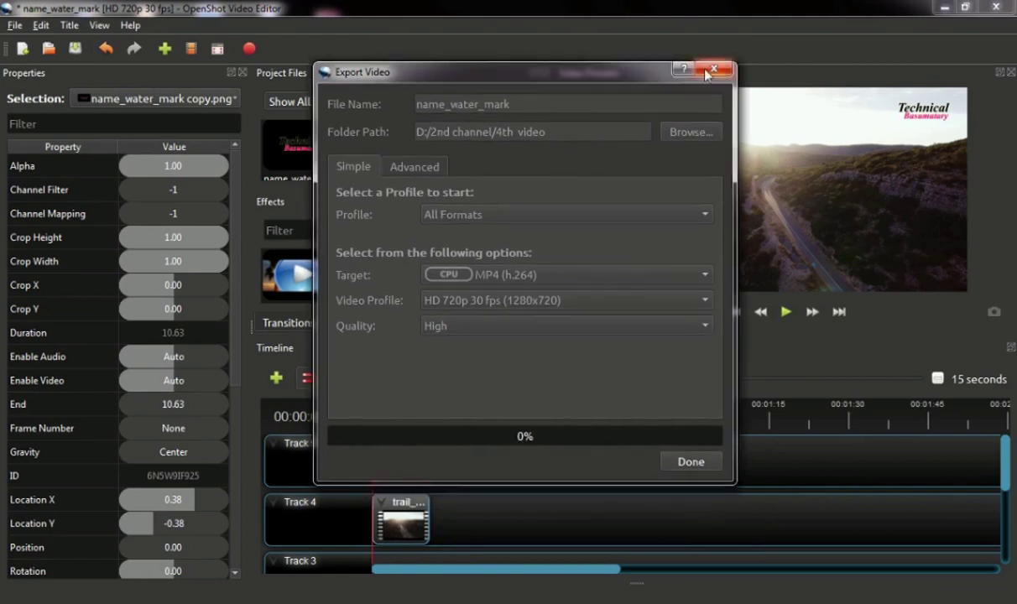
click(691, 452)
Export name_water_mark as a high-quality HD 720p 30 fps MP4 (h.264), browsing to D:/2nd channel/4th video as the destination folder.
click(248, 50)
click(657, 182)
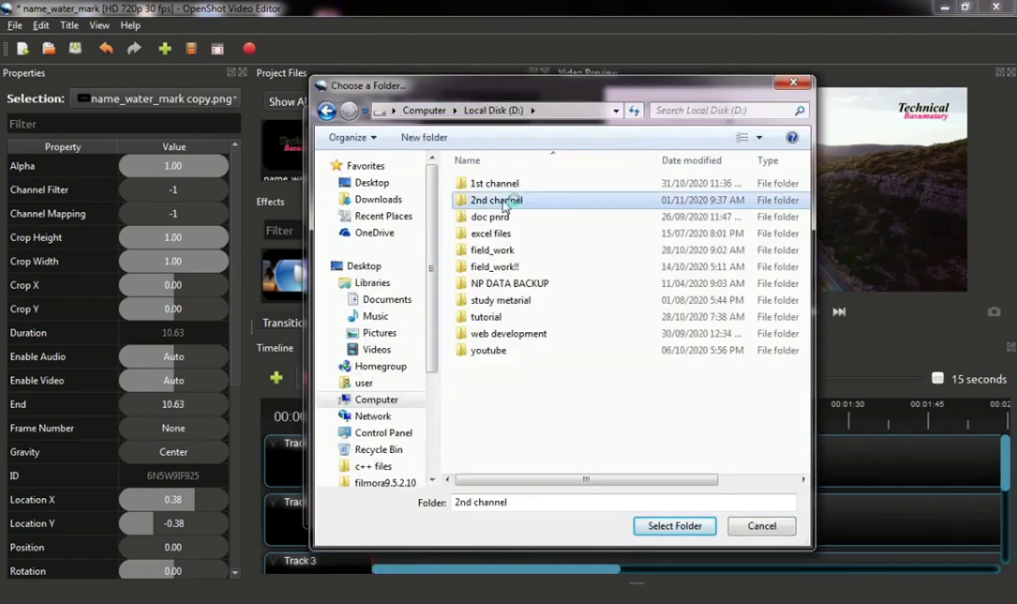
key(Return)
key(Return)
key(Return)
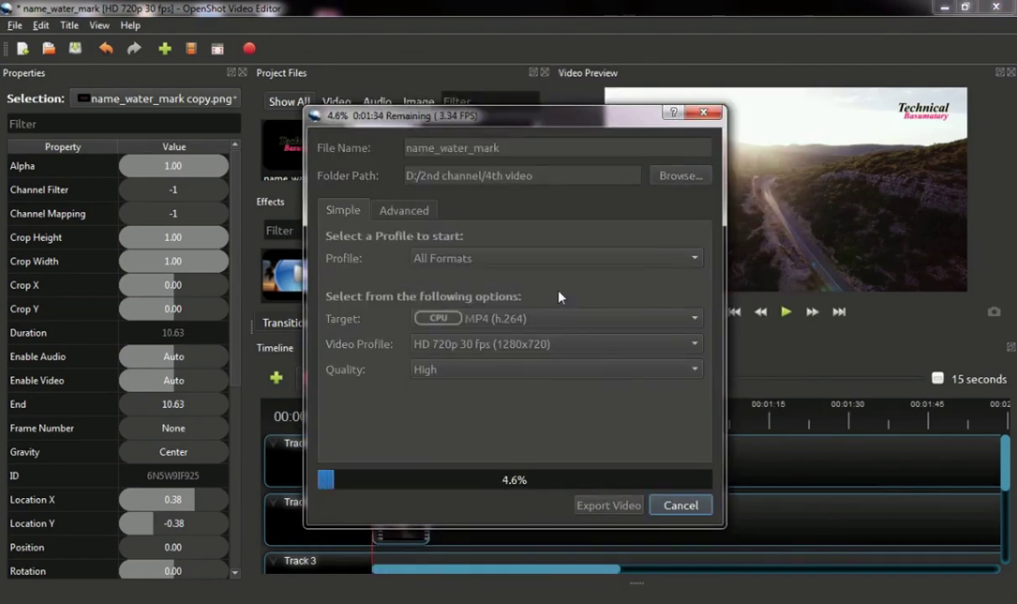
drag(590, 122, 590, 95)
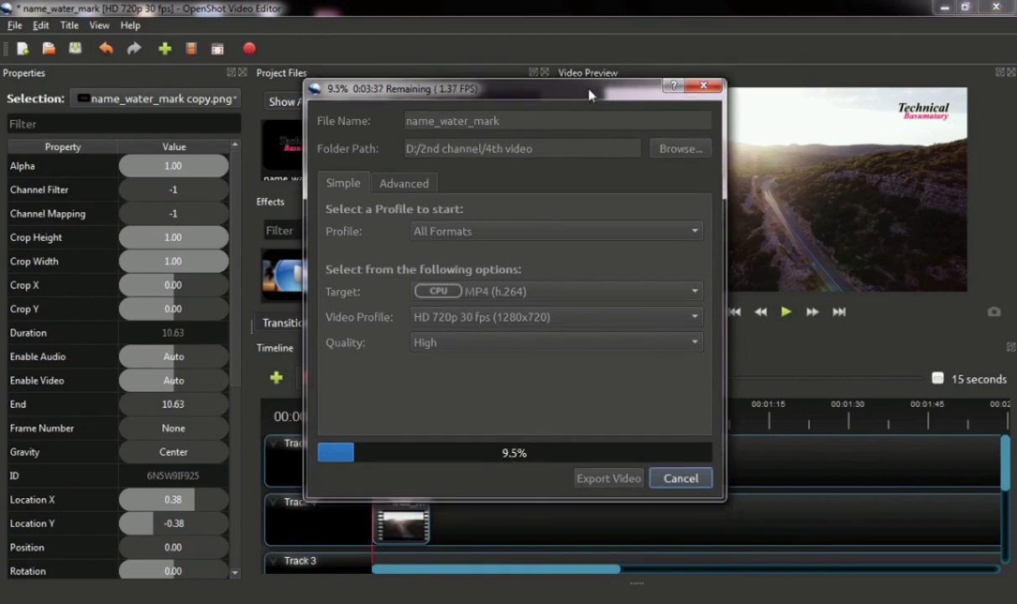